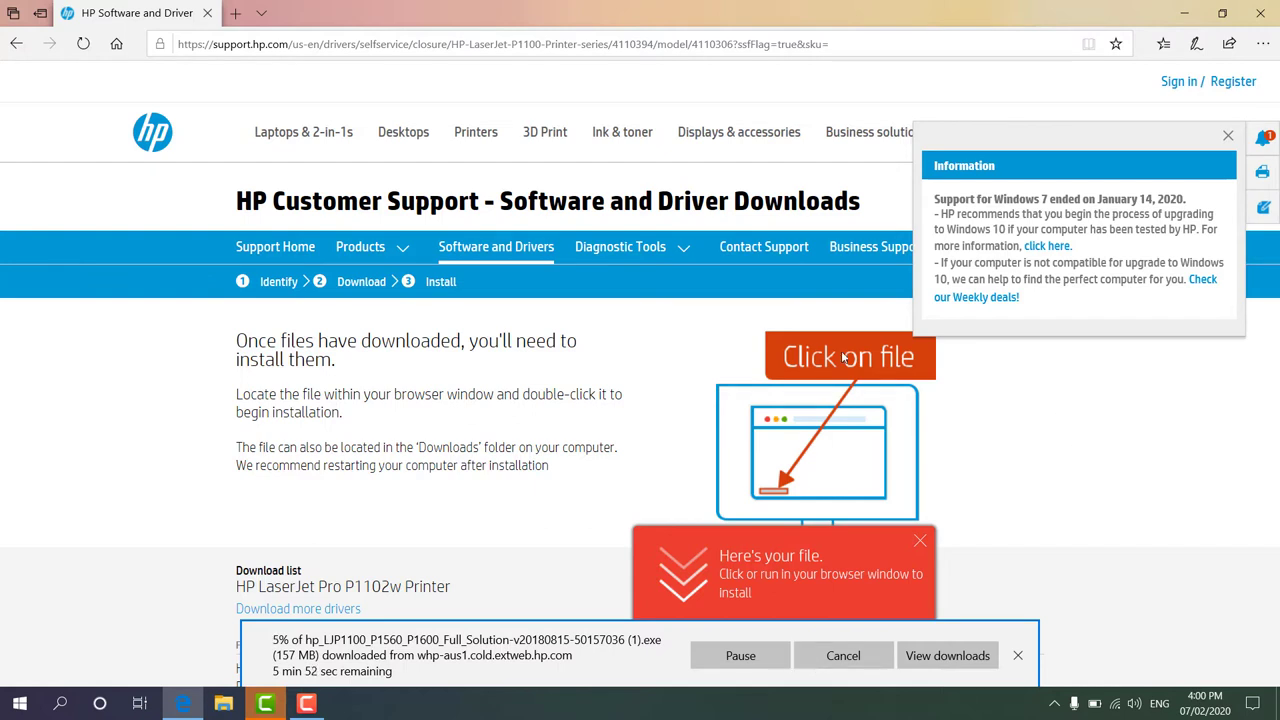
left_click(875, 42)
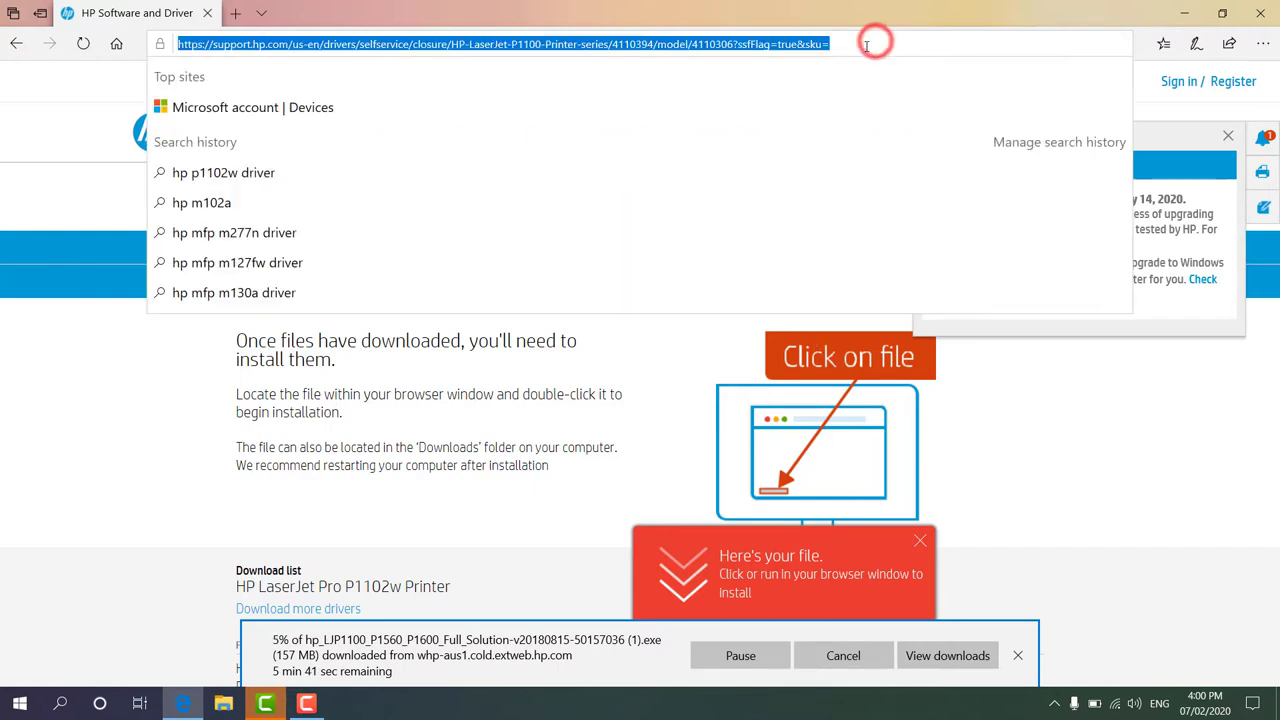
left_click(49, 459)
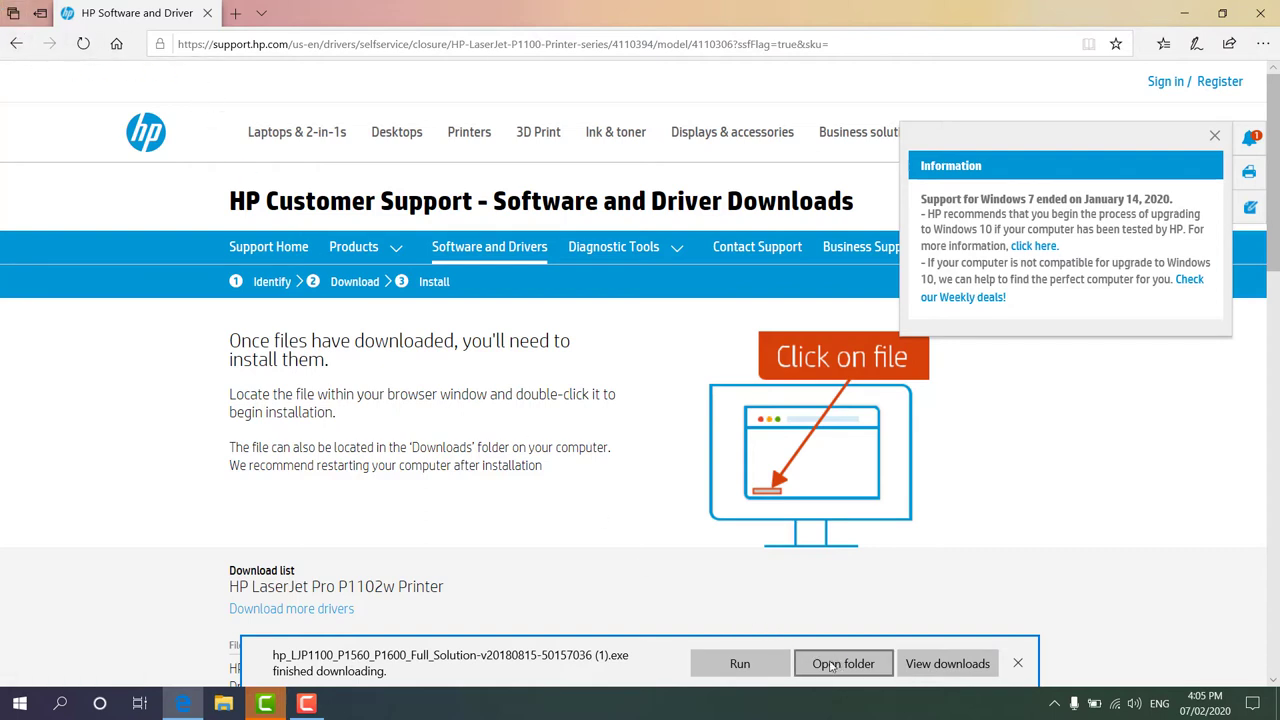
- Run the downloaded hp_LJP1100_P1560_P1600_Full_Solution installer and minimise the browser window
left_click(745, 665)
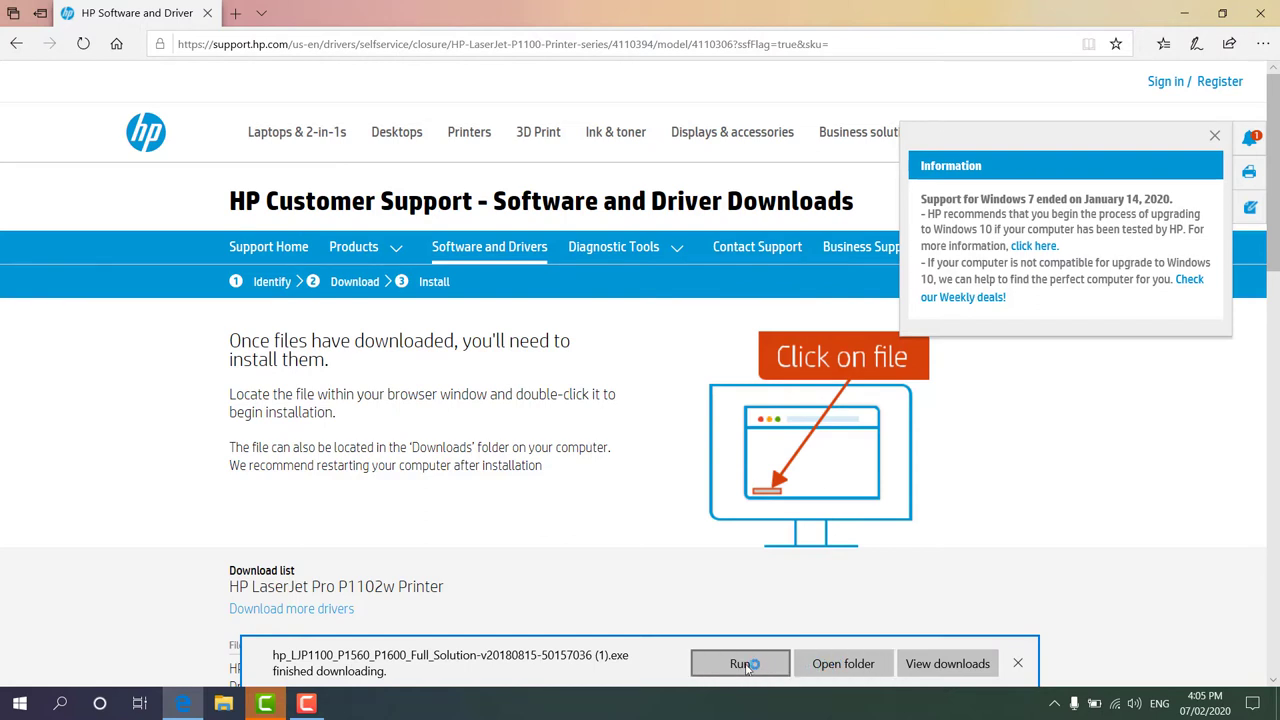
left_click(1183, 14)
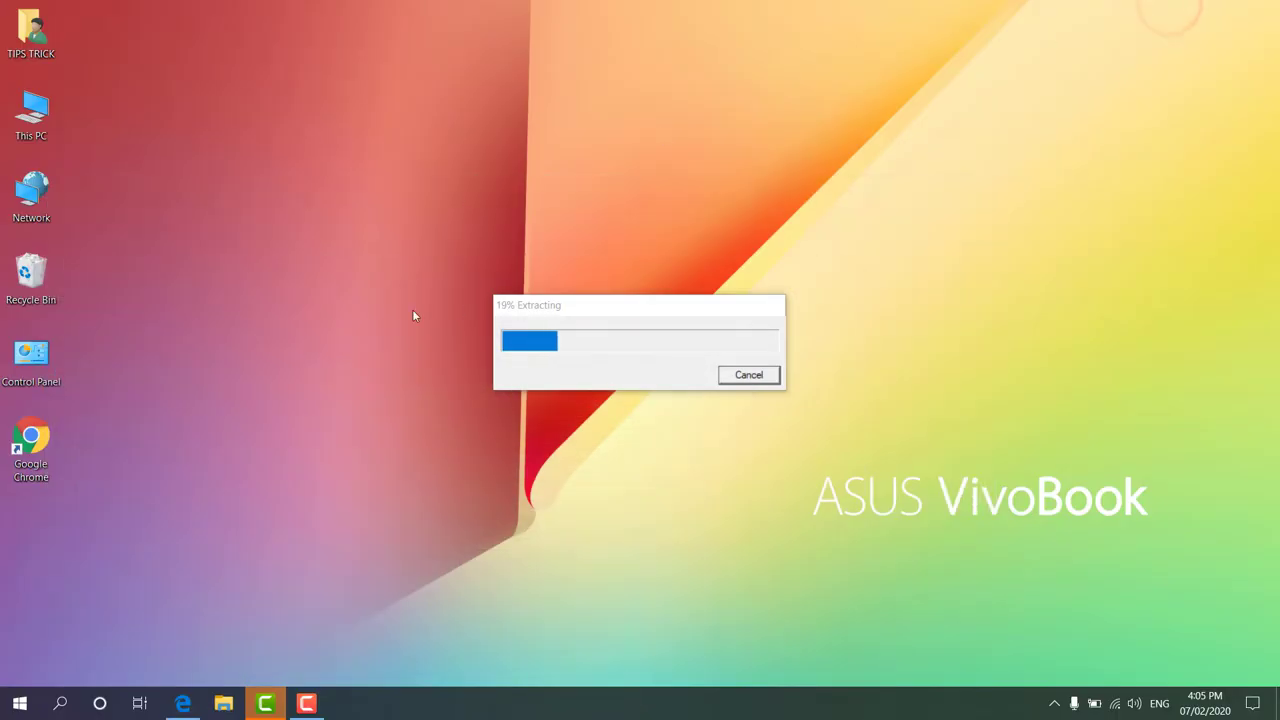
- Choose USB install for the HP LaserJet Pro P1100 Printer Series and begin the animated setup guide
left_click(567, 311)
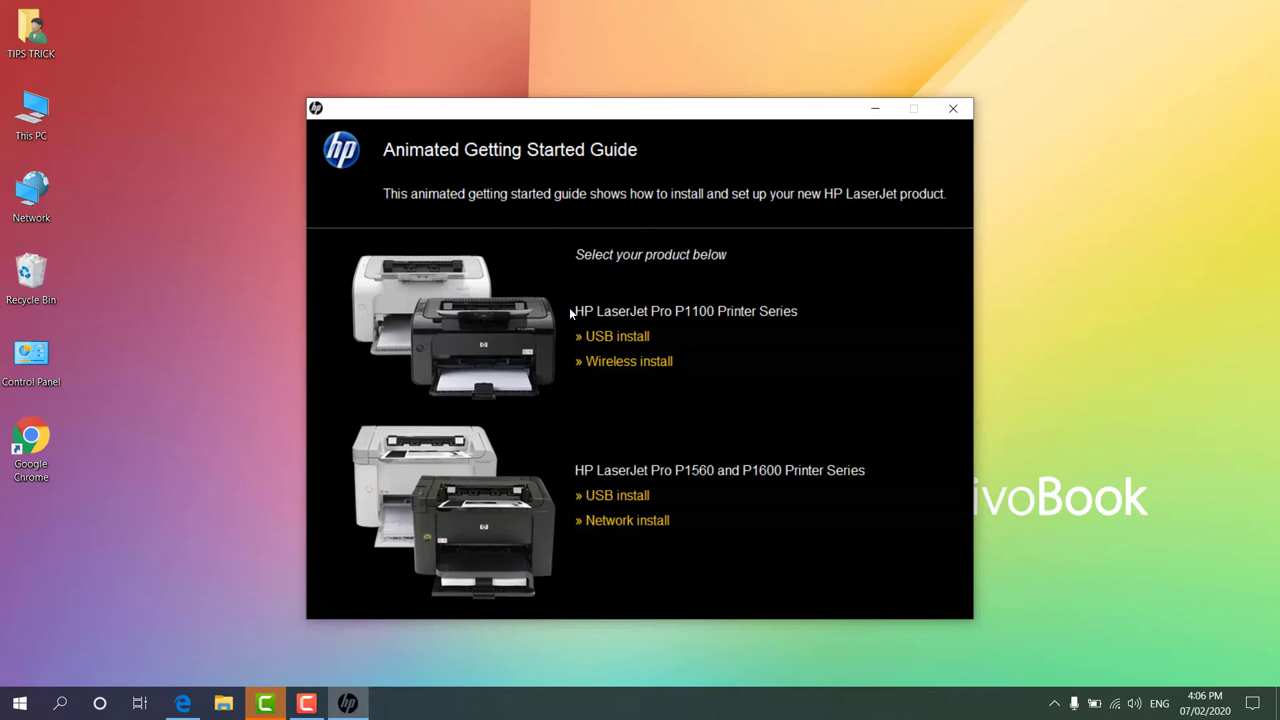
left_click(614, 337)
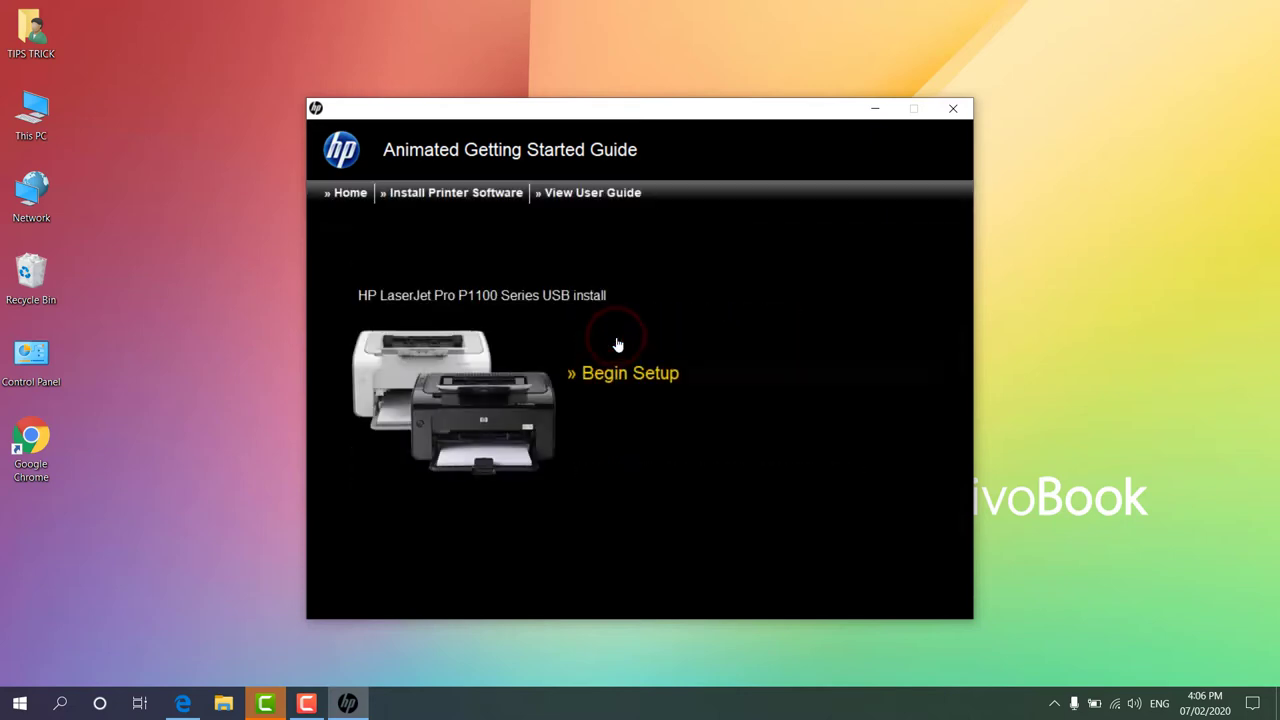
left_click(655, 384)
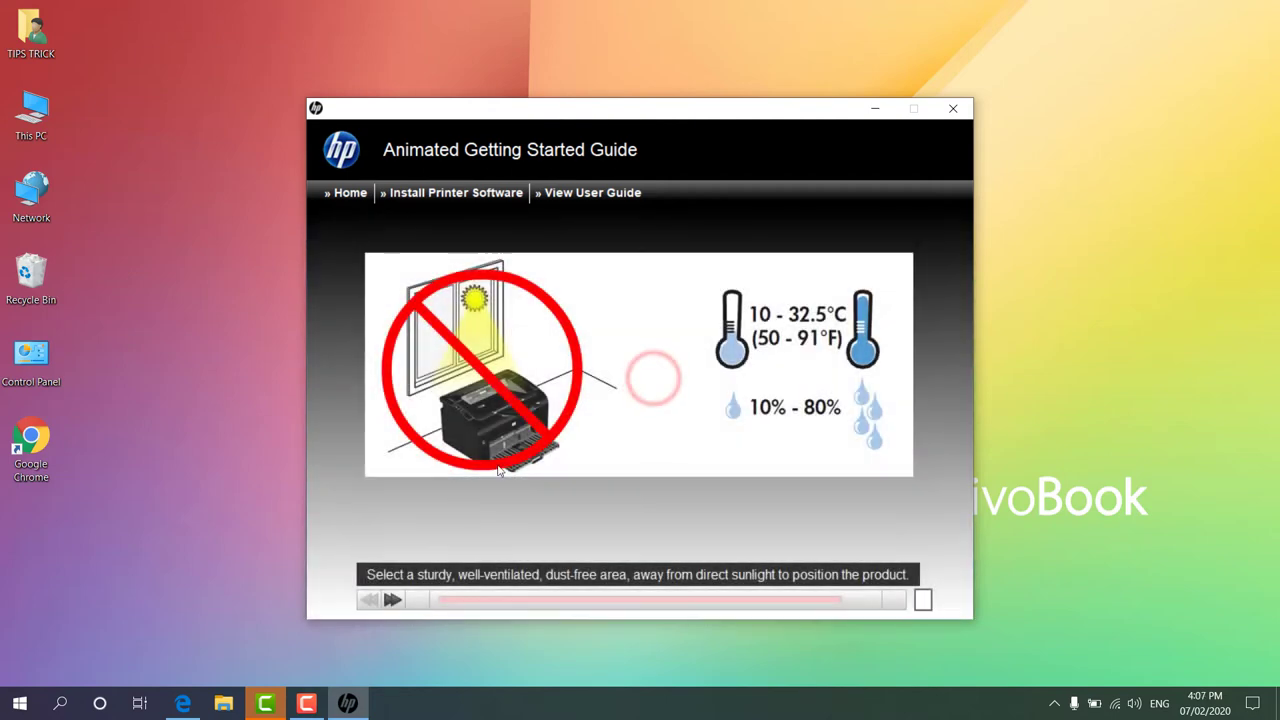
- Pause the animated guide and skip through its hardware setup instructions up to the software installation stage
left_click(416, 600)
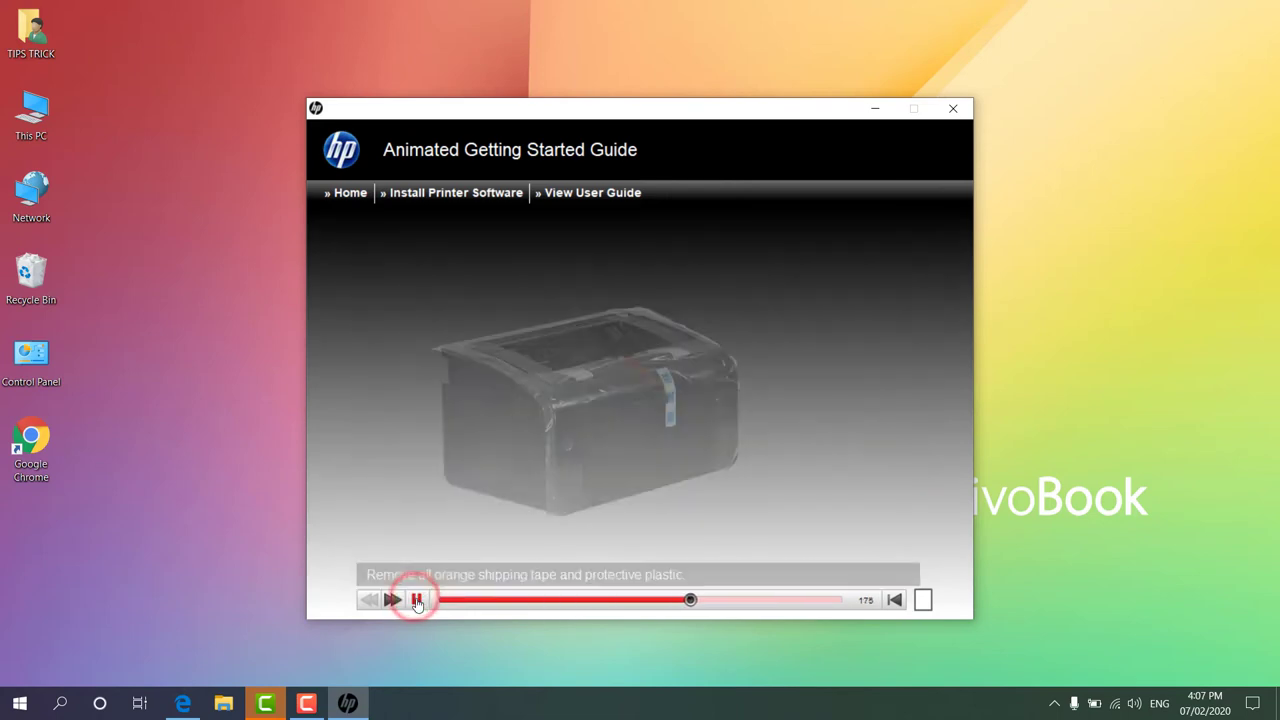
left_click(416, 600)
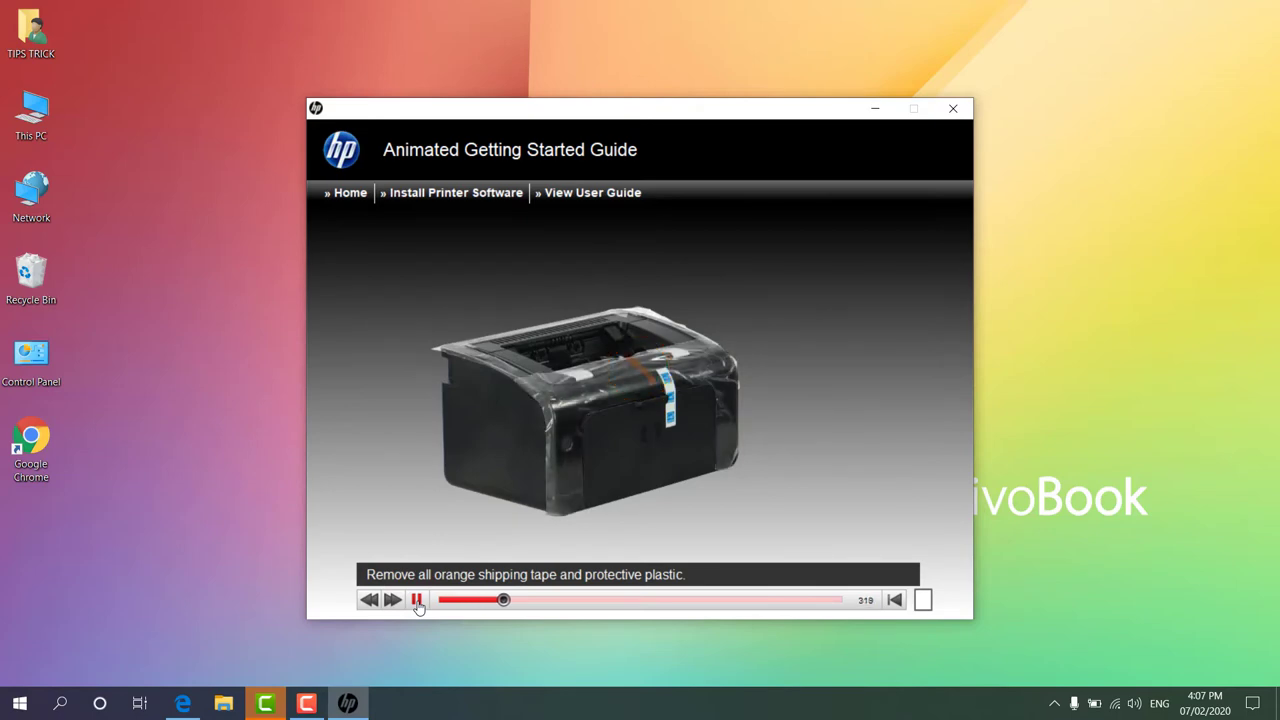
left_click(416, 600)
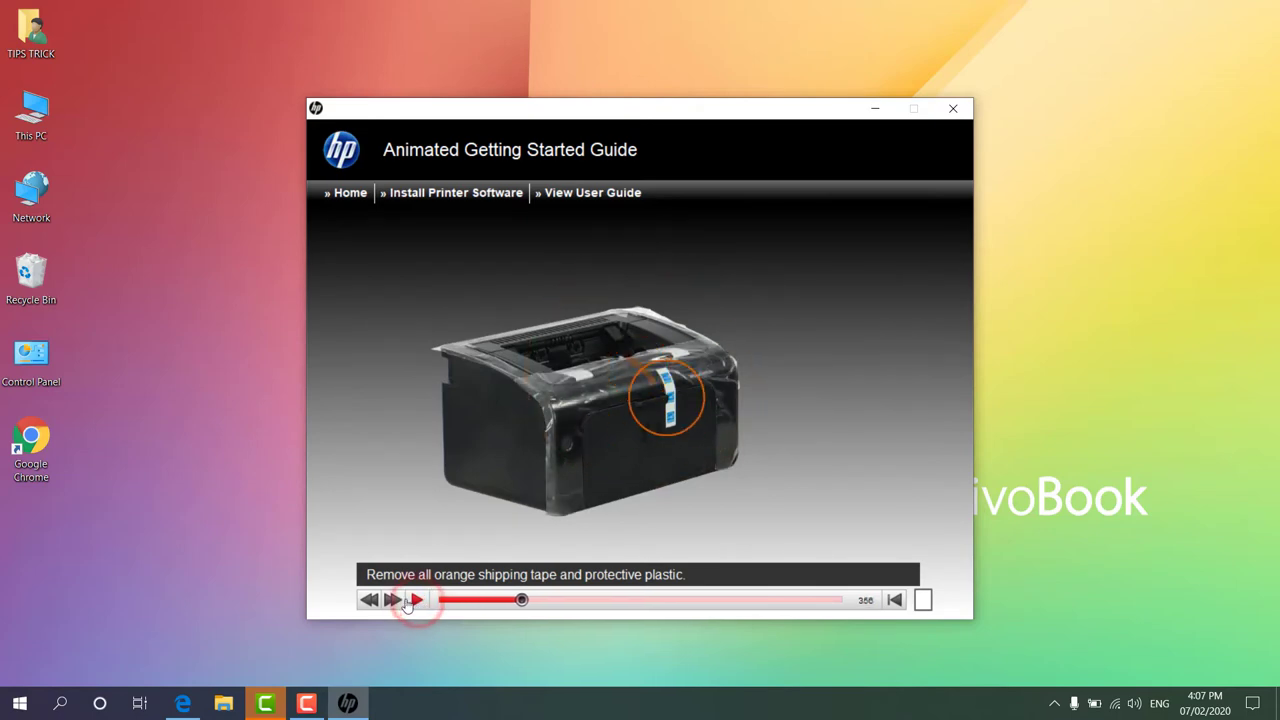
left_click(393, 600)
left_click(393, 600)
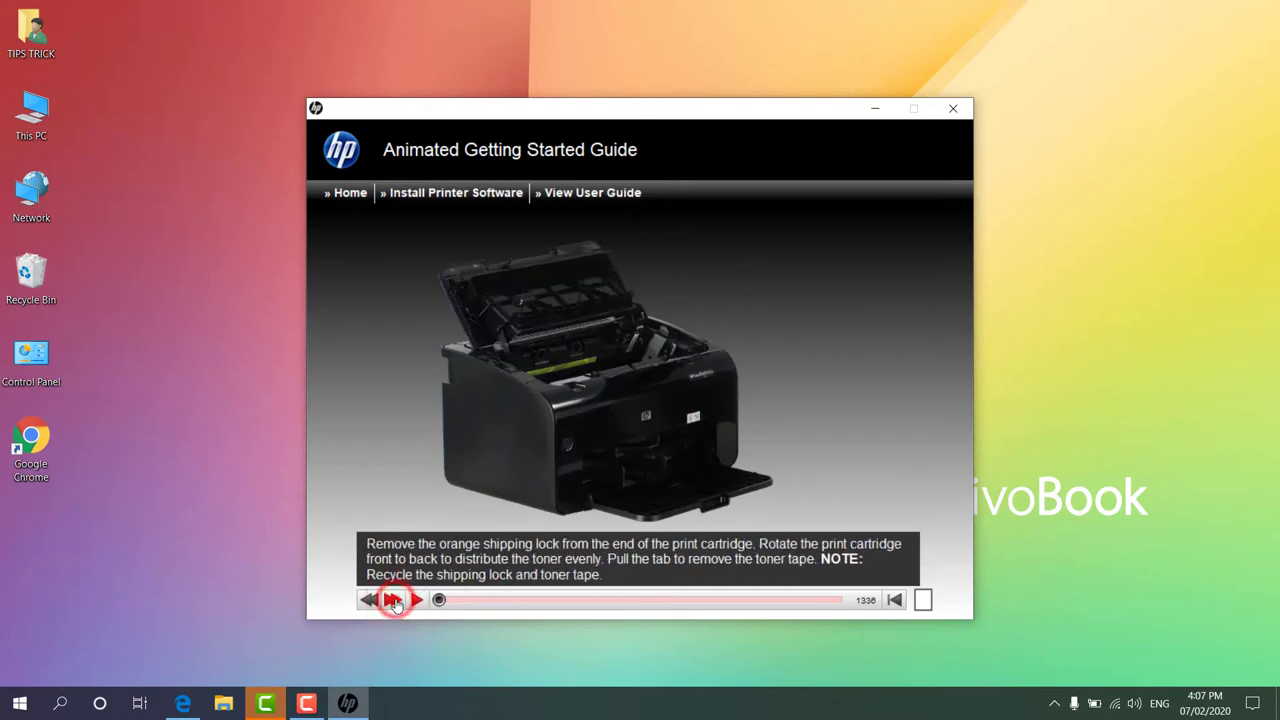
left_click(393, 600)
left_click(394, 601)
left_click(393, 600)
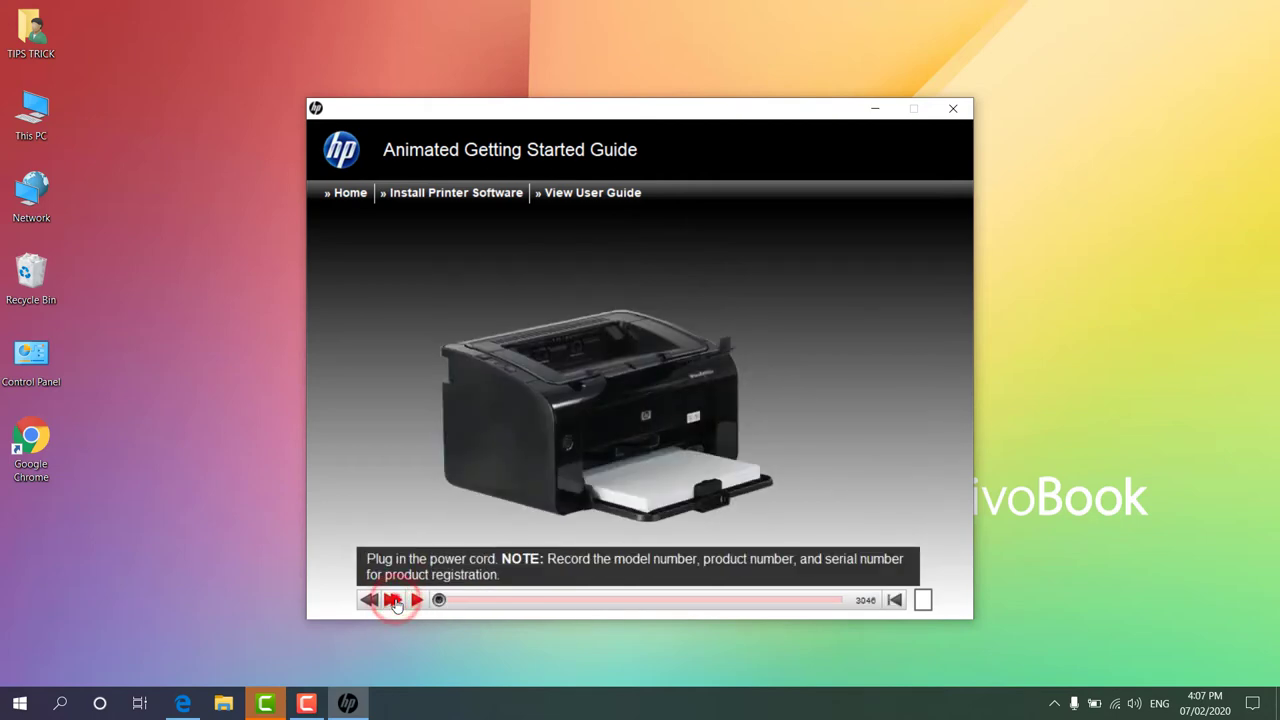
left_click(393, 600)
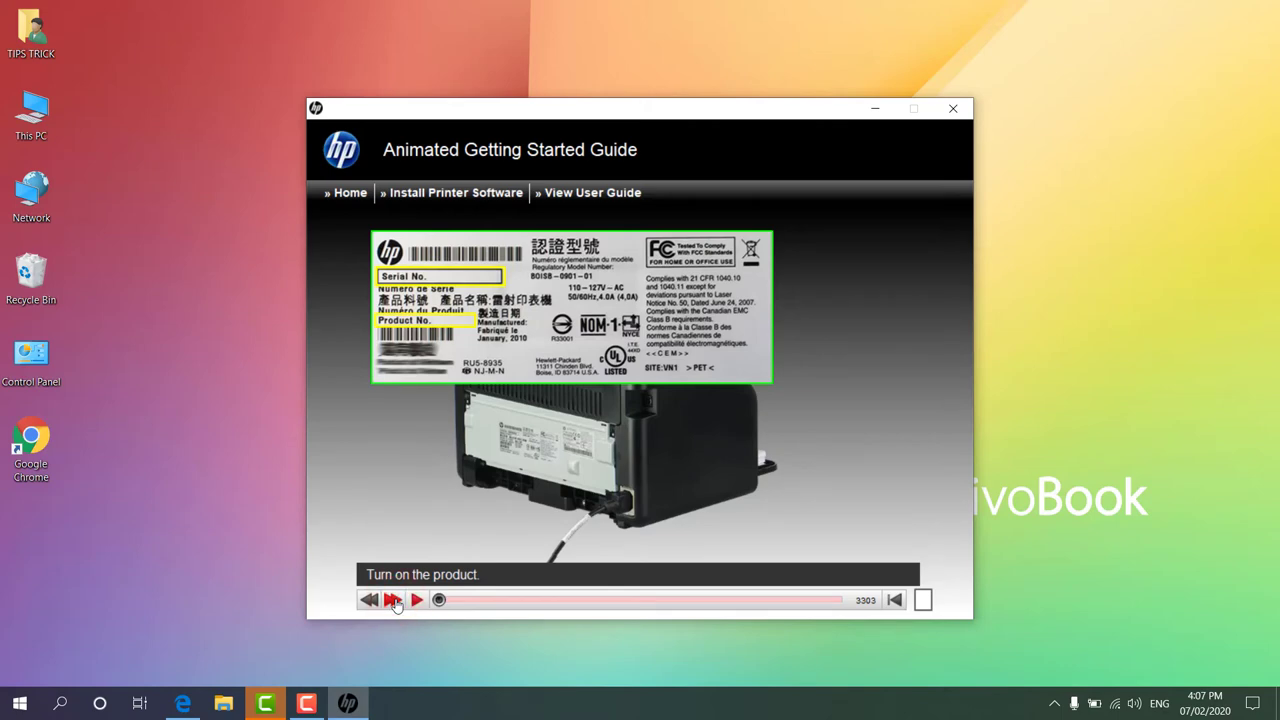
left_click(393, 600)
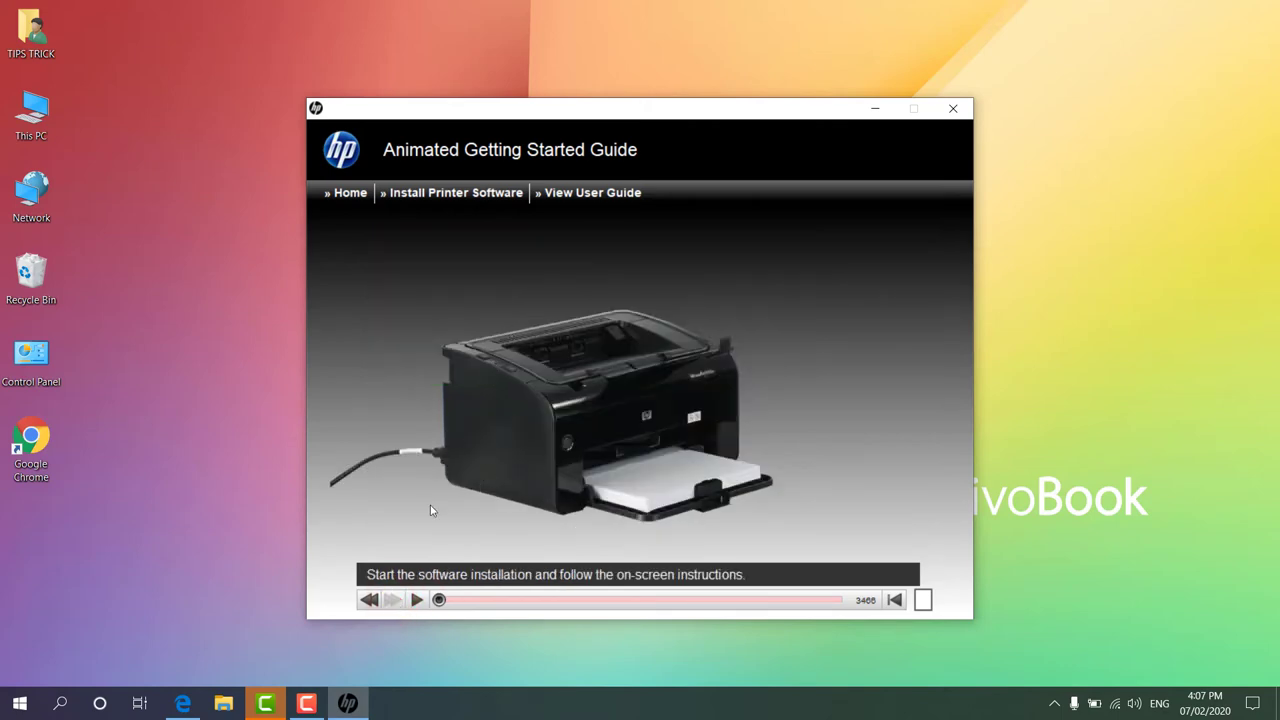
- Launch the printer software installation from the guide and continue with the Easy Install (recommended) option
left_click(470, 198)
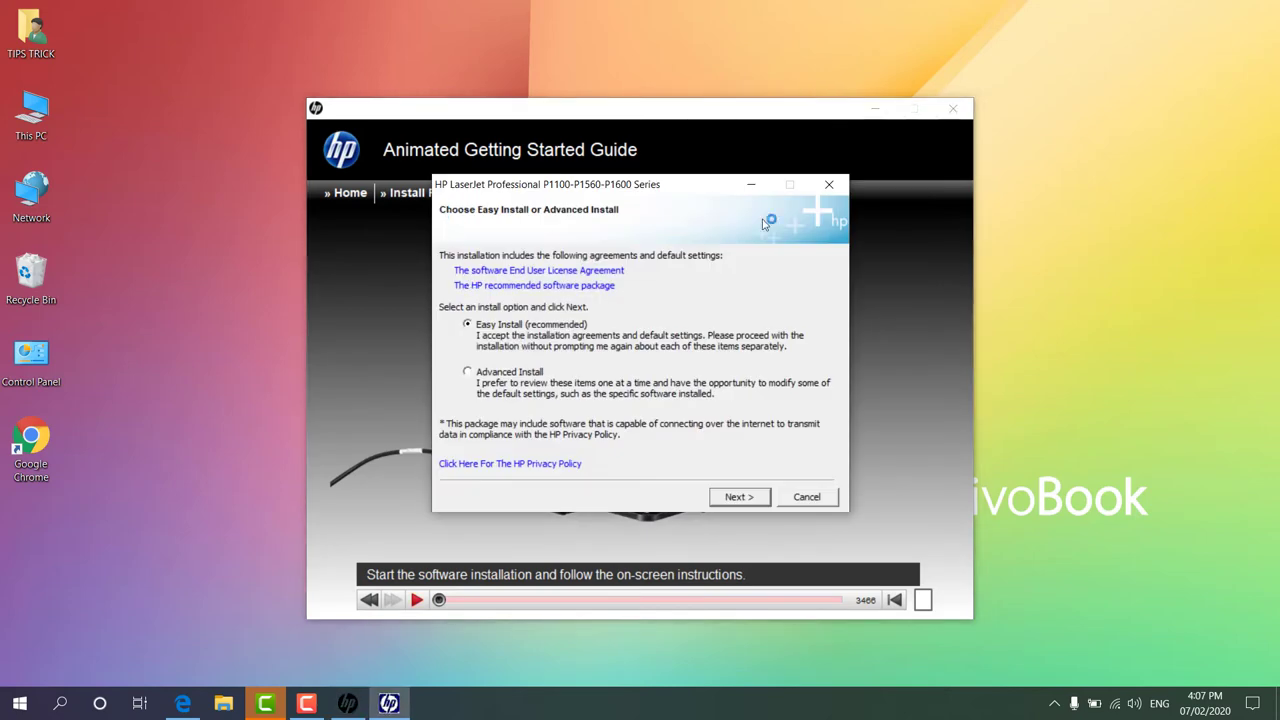
left_click(826, 103)
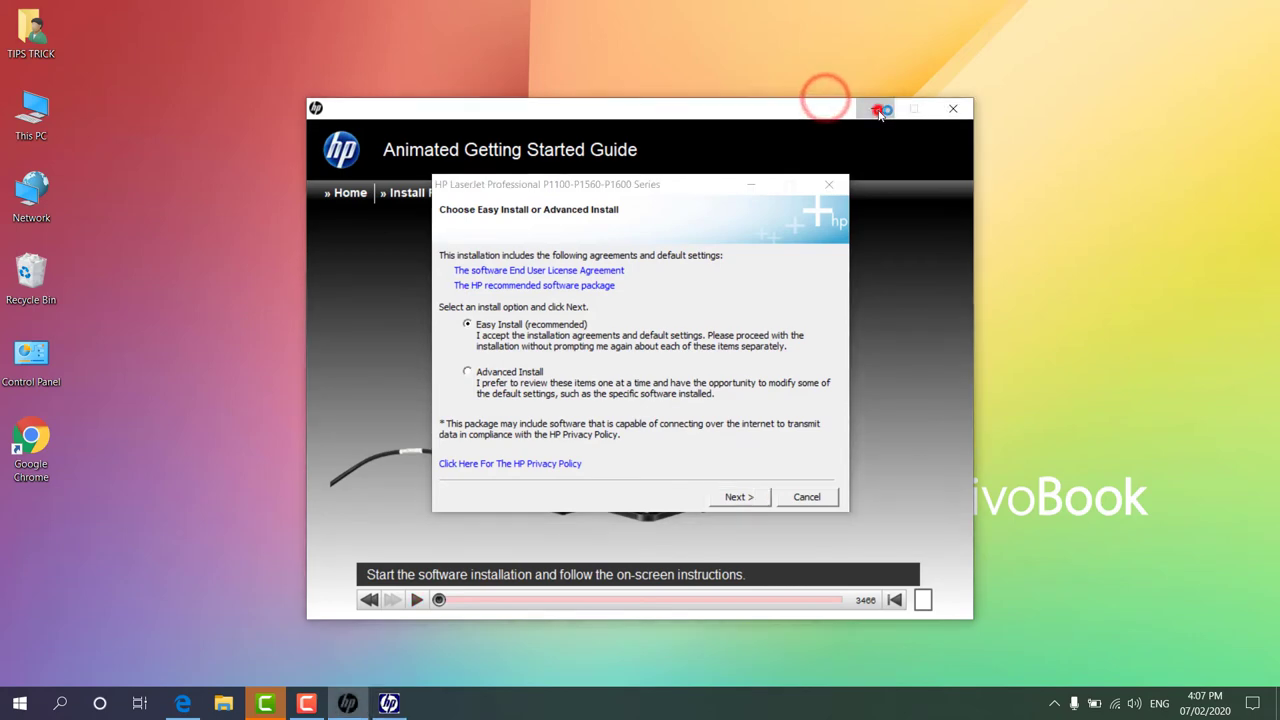
left_click(876, 108)
left_click_drag(664, 180, 621, 183)
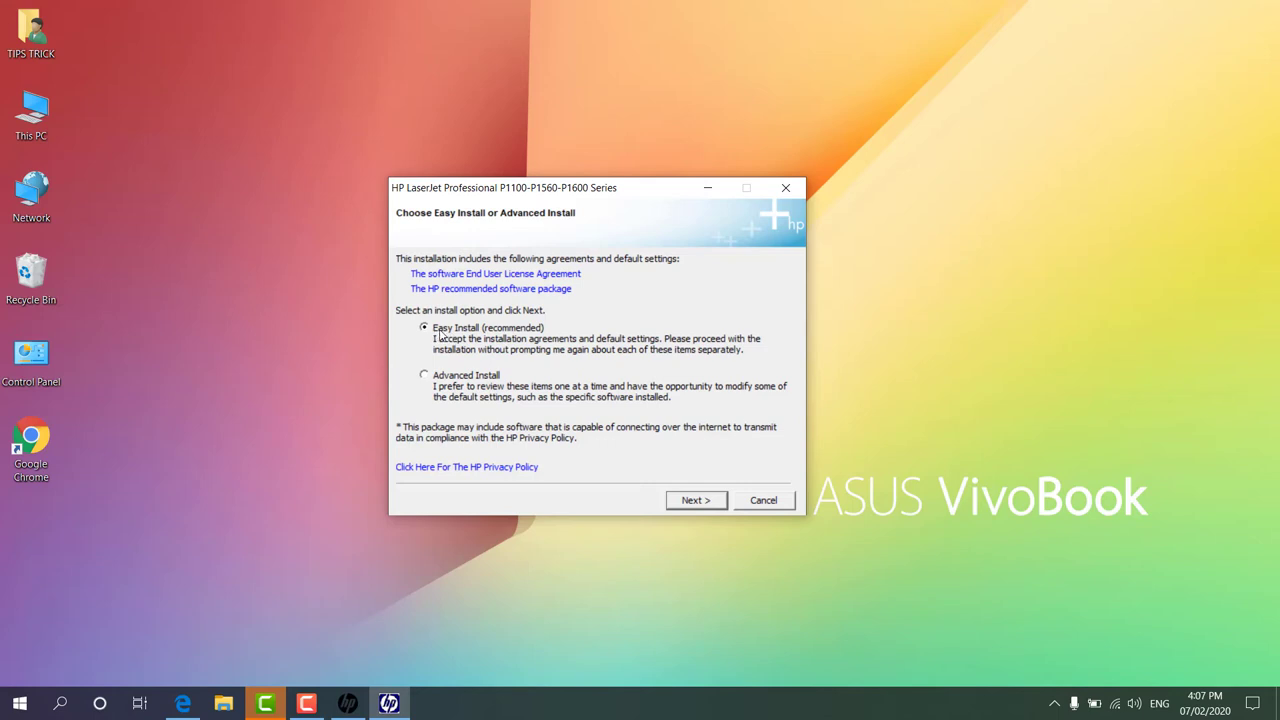
left_click(700, 500)
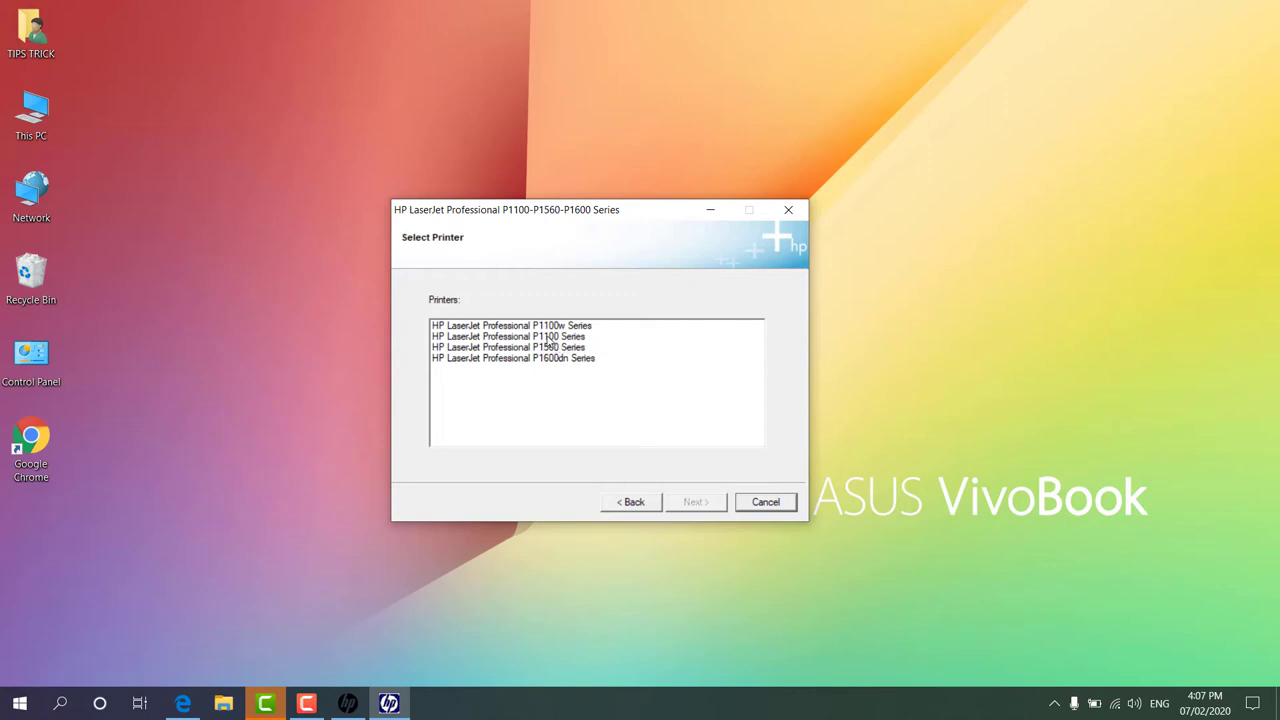
- Select the HP LaserJet Professional P1100w Series printer and configure it to print using USB
left_click(552, 327)
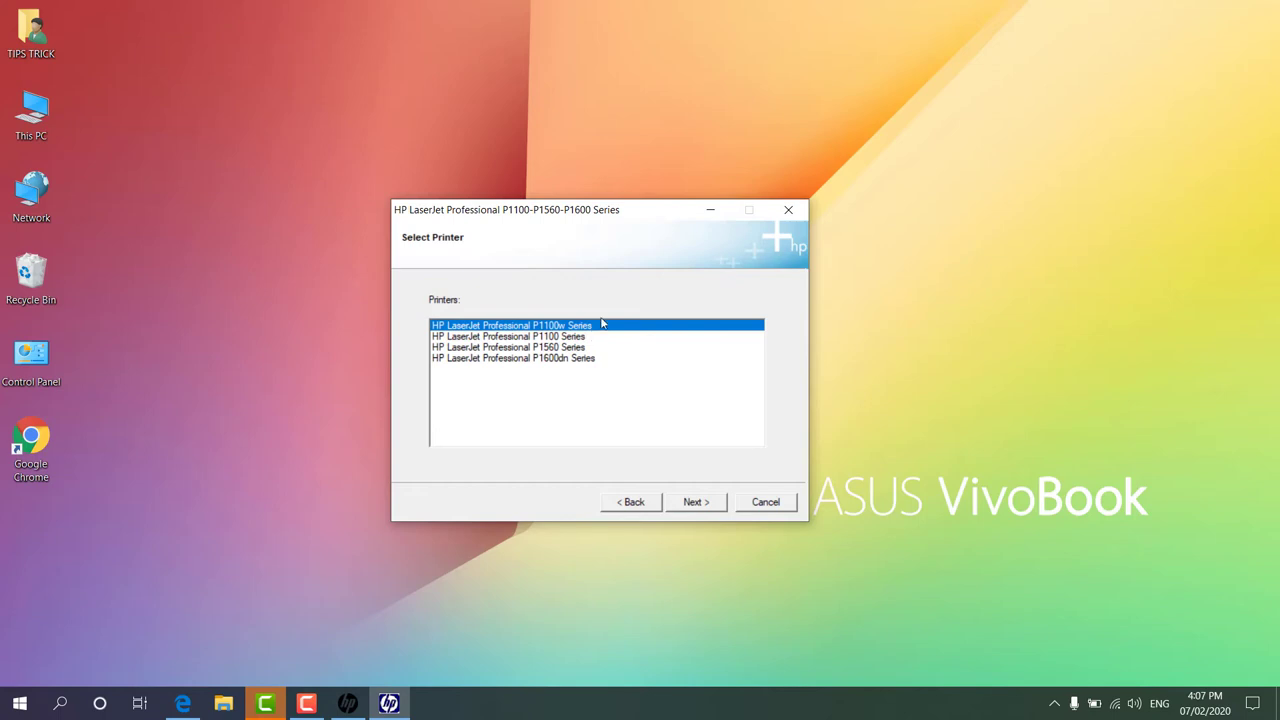
left_click(697, 502)
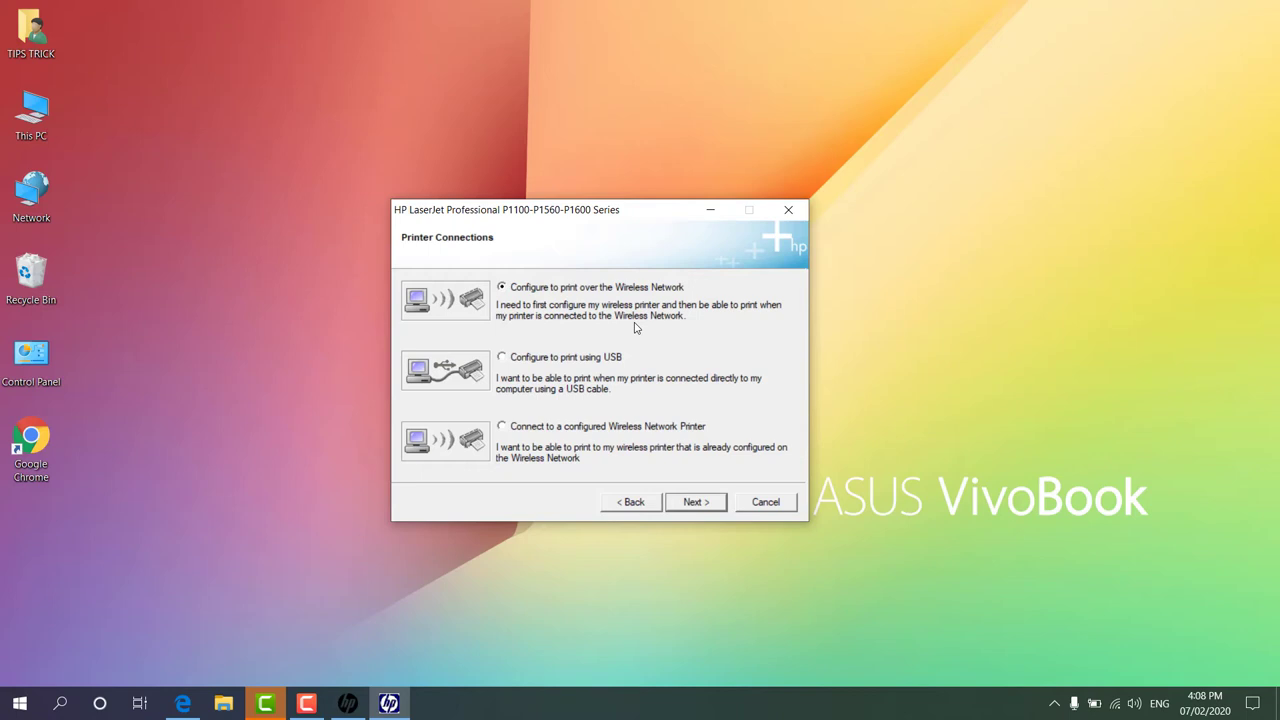
left_click(503, 357)
left_click(689, 504)
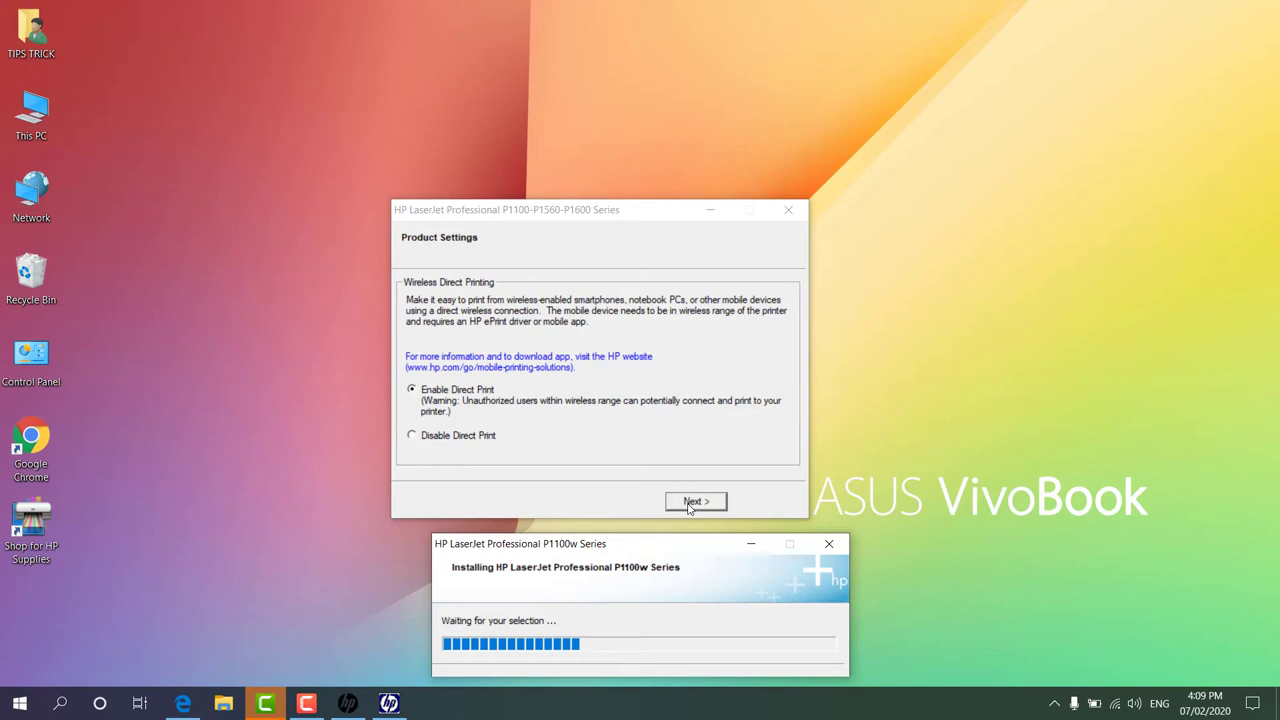
- Disable Direct Print in the wireless direct printing settings and continue the installation
left_click(468, 438)
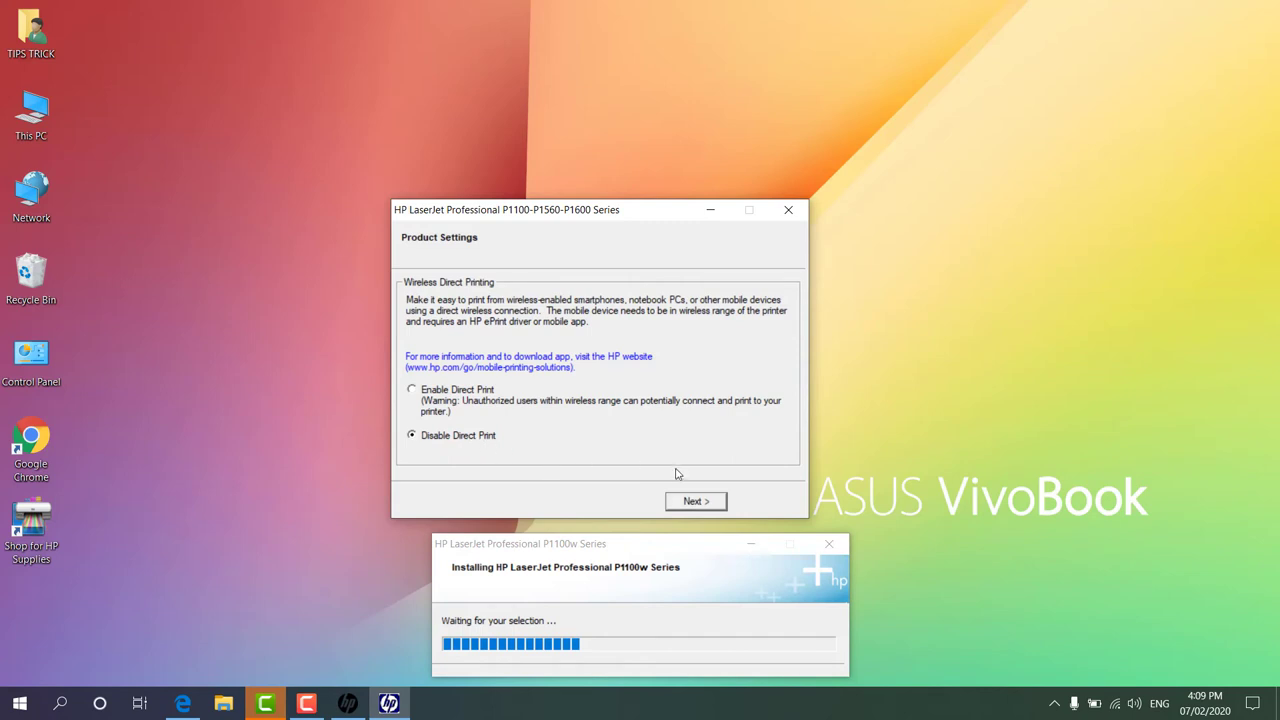
left_click(690, 501)
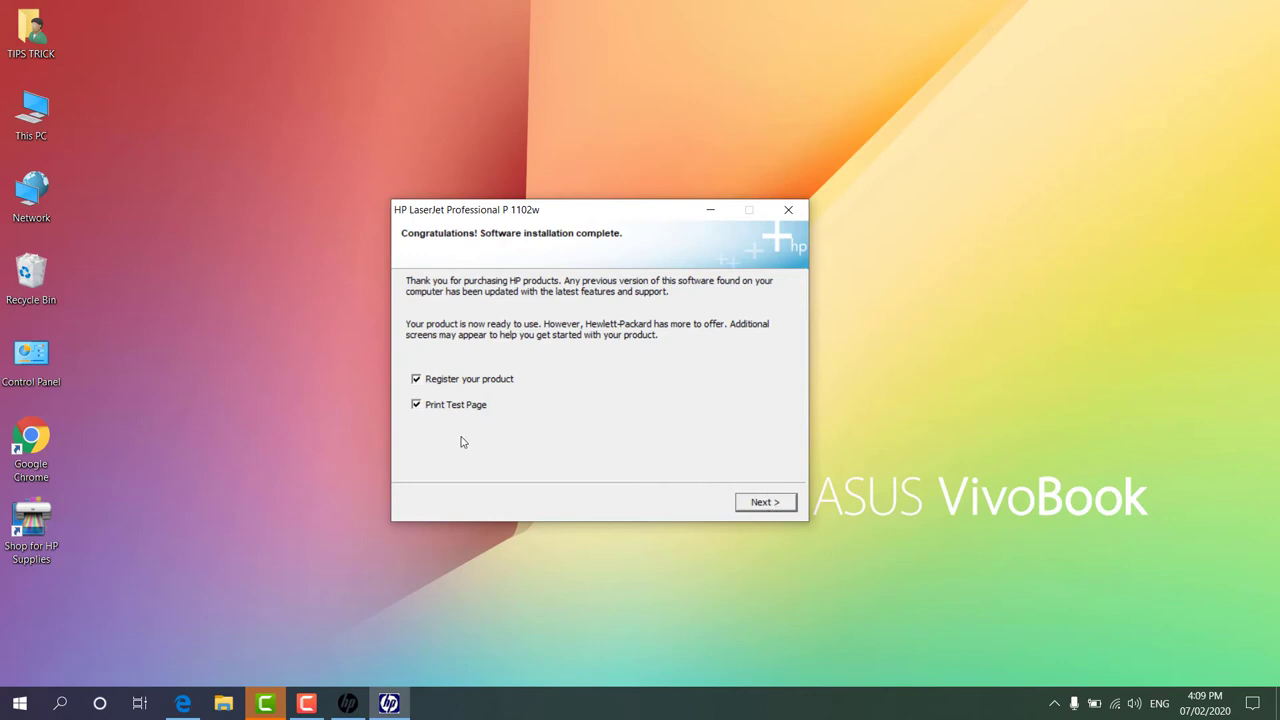
- Opt out of product registration, leave the test page selected for printing, and finish past the additional software links
left_click(447, 382)
left_click(774, 505)
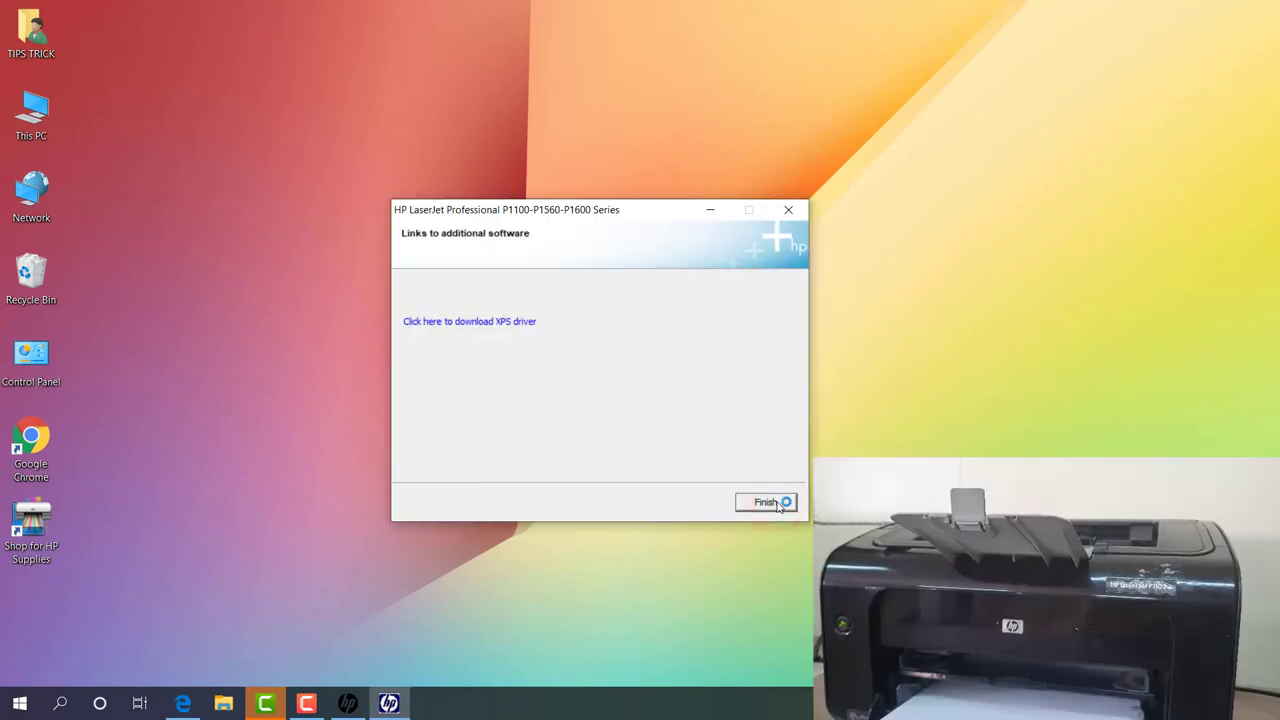
left_click(776, 503)
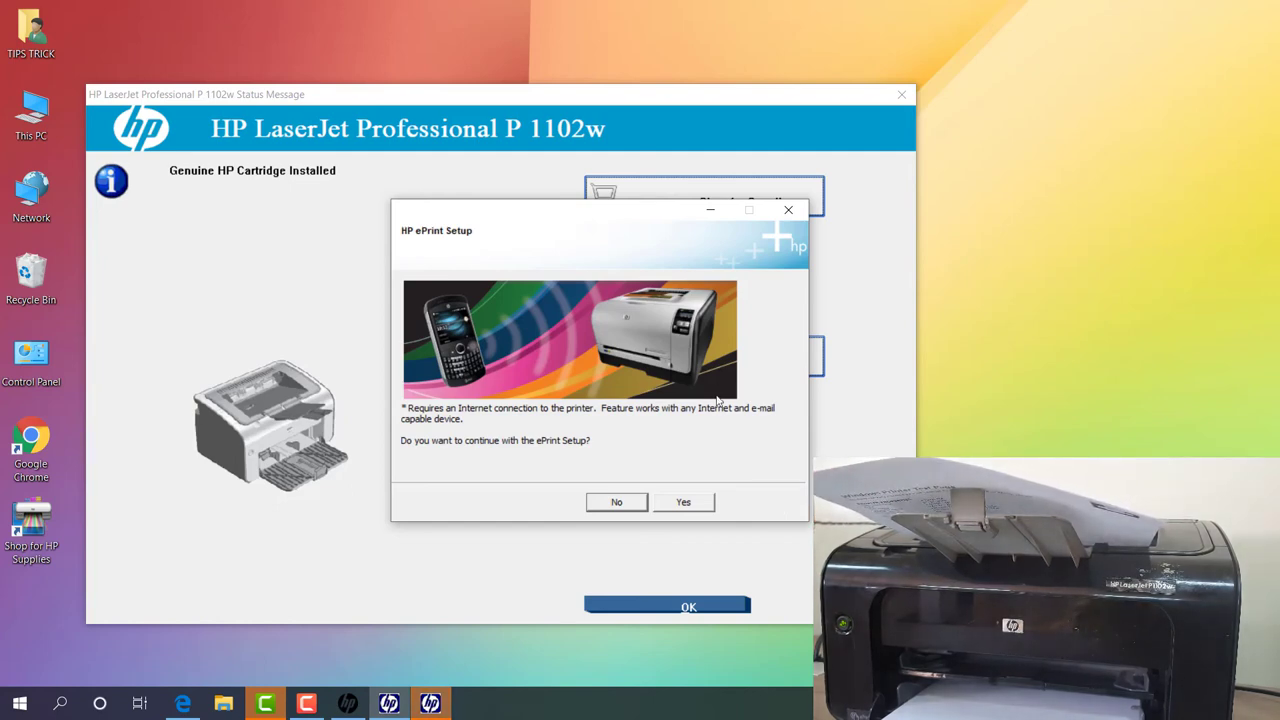
- Move the HP ePrint Setup dialog aside and dismiss the printer's cartridge status message
left_click_drag(540, 212, 986, 230)
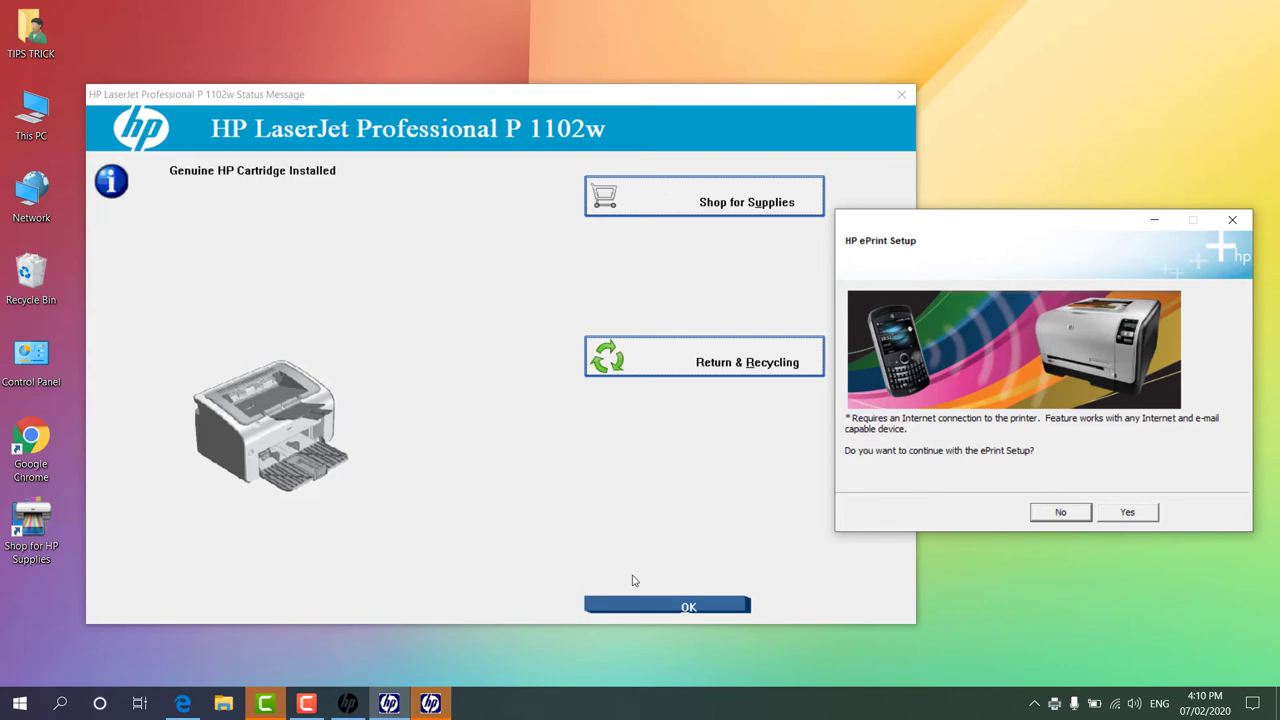
left_click(680, 605)
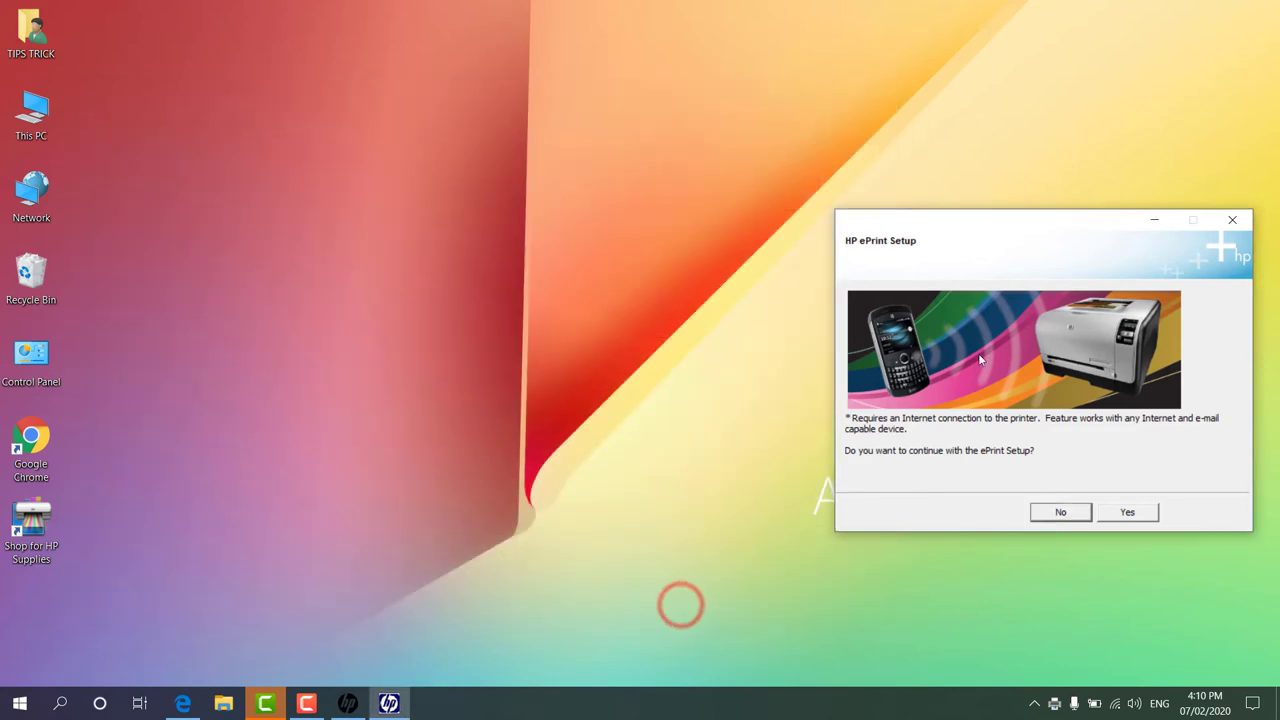
- Decline the HP ePrint setup and decline rebooting the system now
left_click_drag(1029, 246, 557, 212)
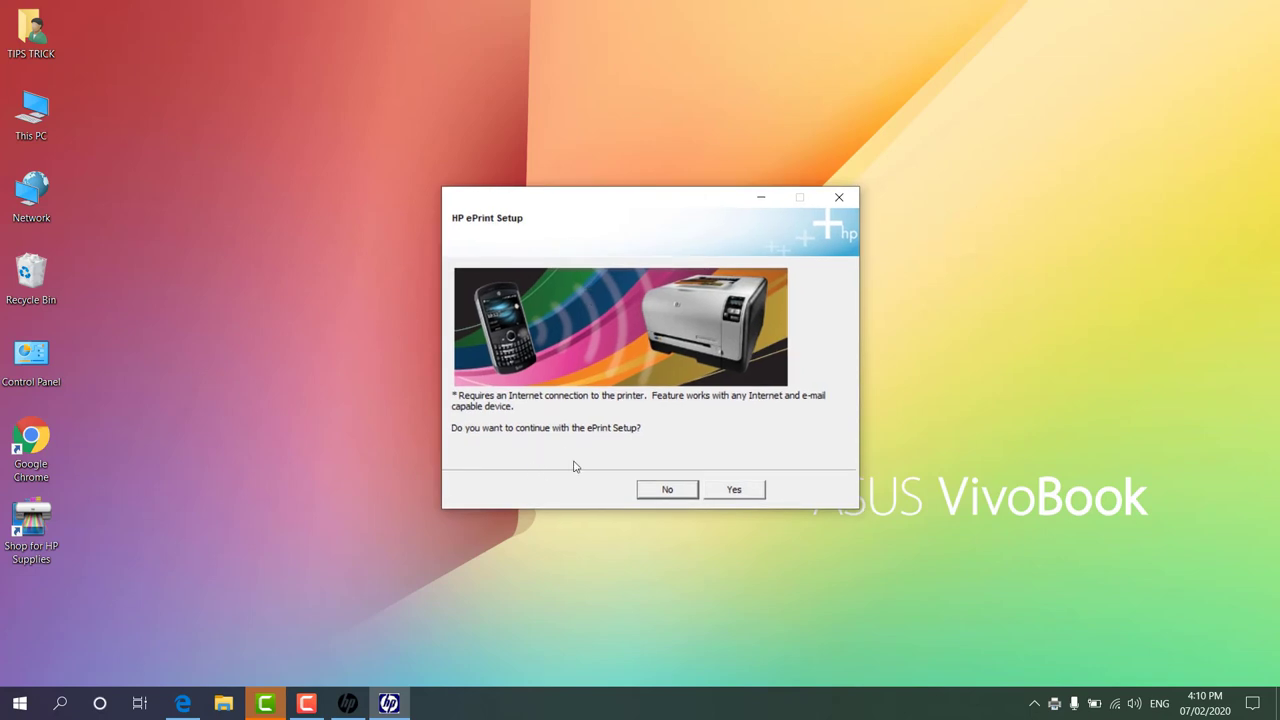
left_click(688, 490)
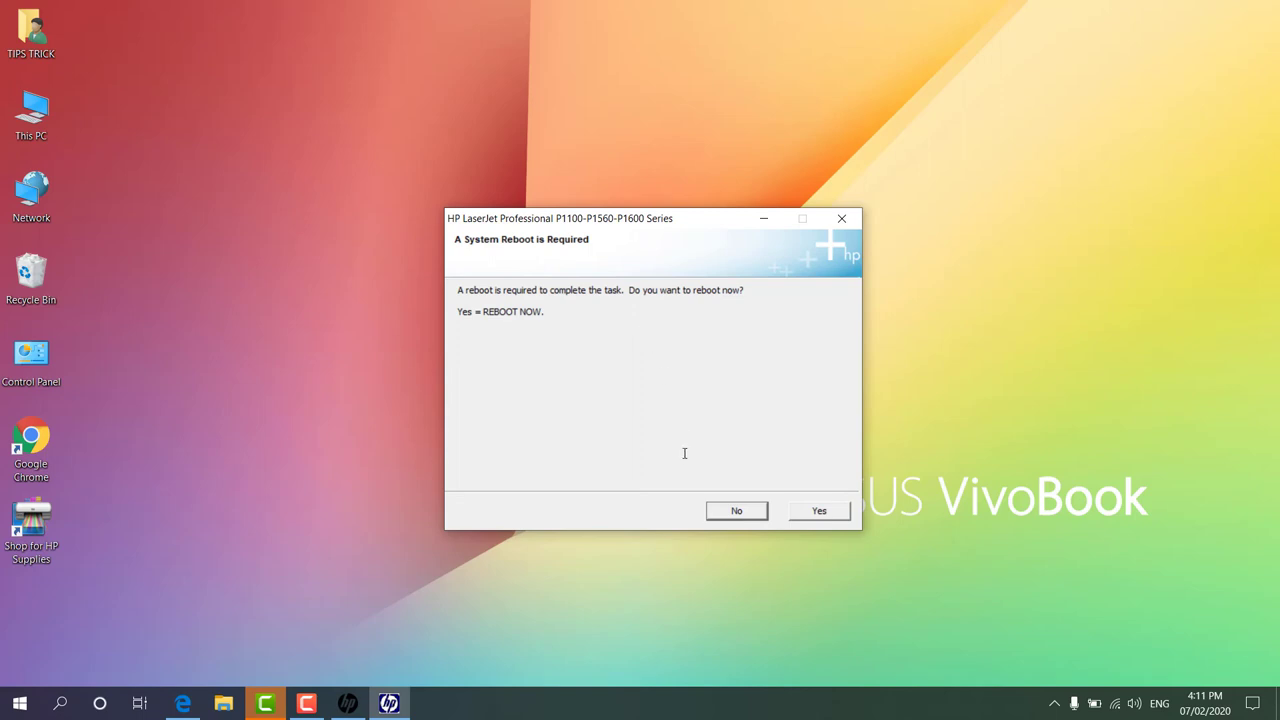
left_click(733, 514)
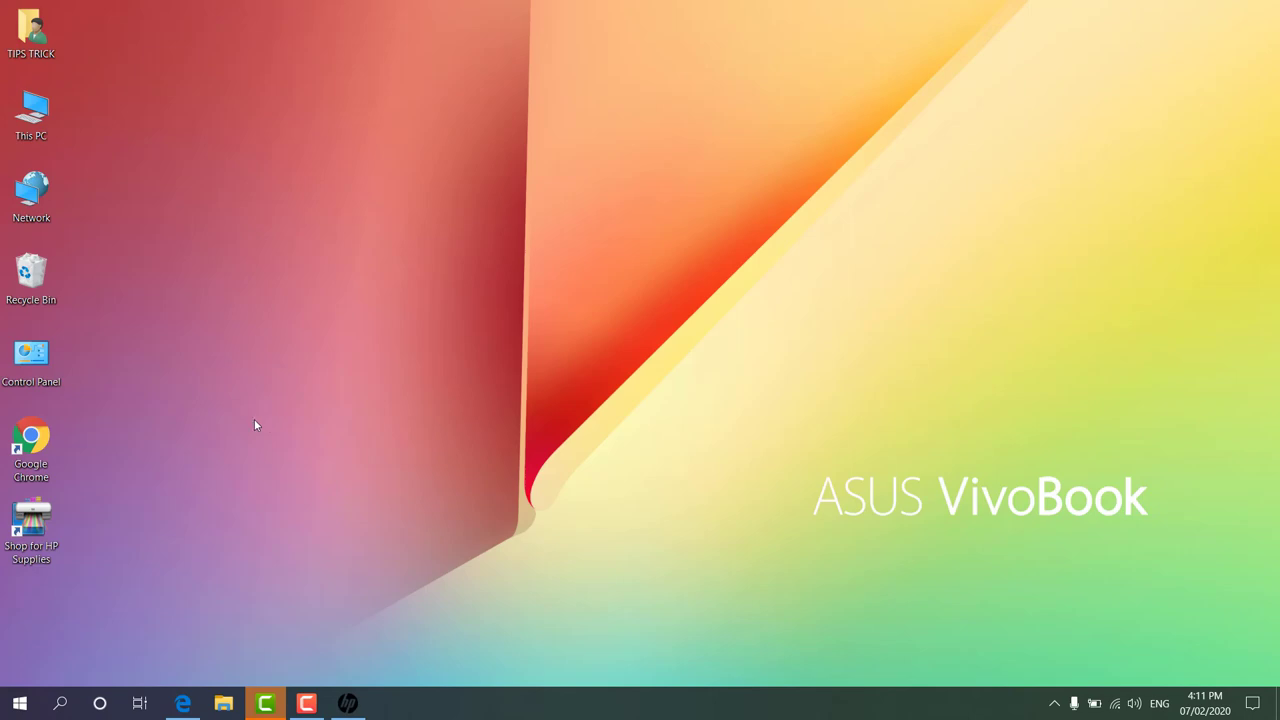
- Open Devices and Printers under Hardware and Sound in the Control Panel
double_click(43, 372)
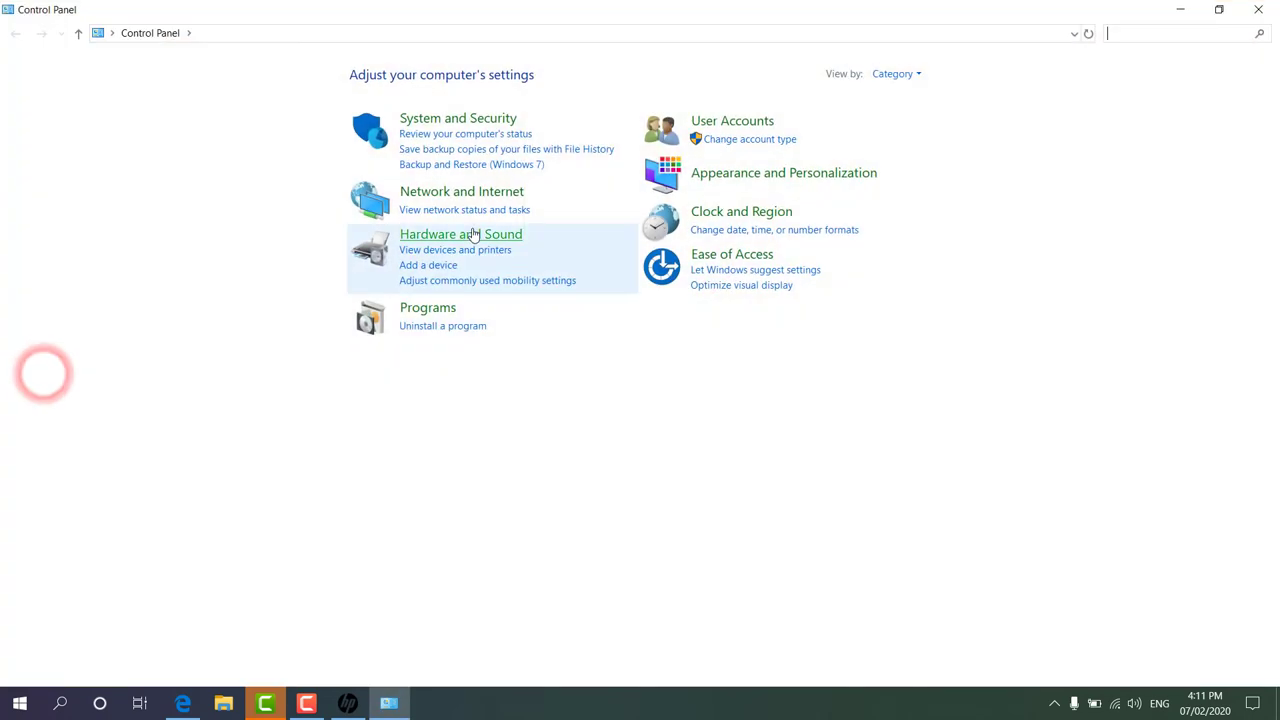
left_click(472, 232)
left_click(273, 74)
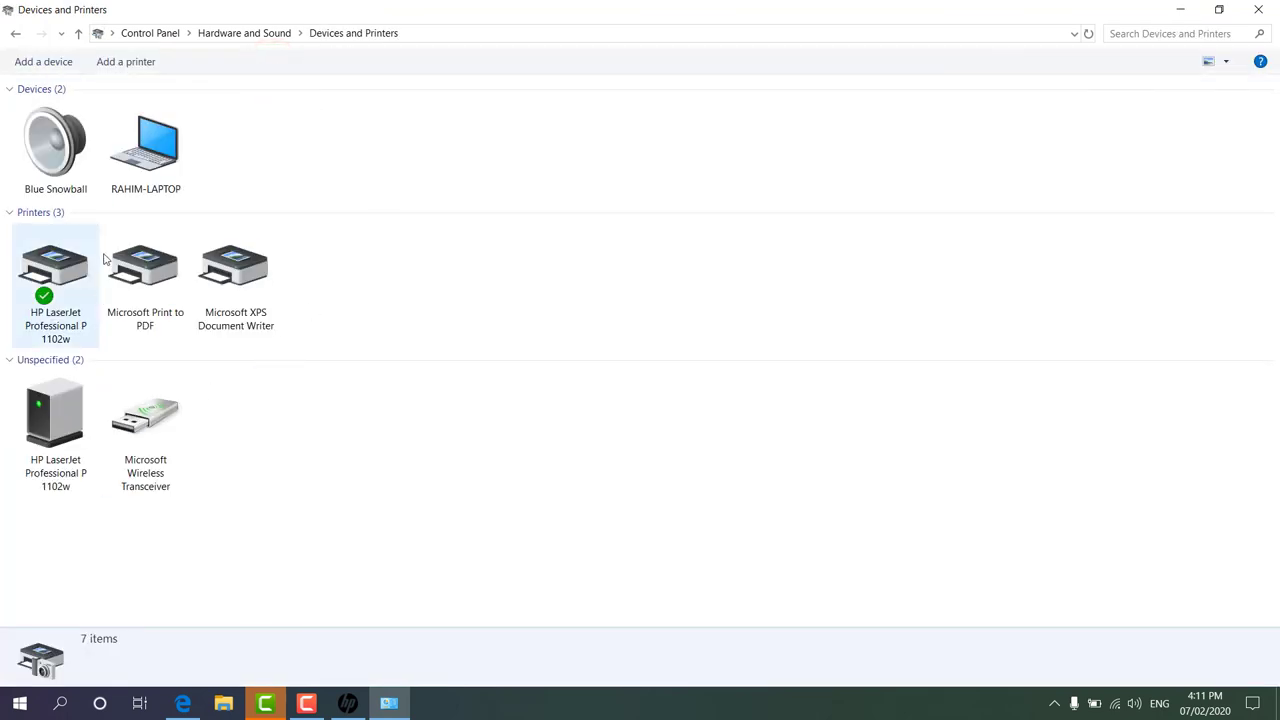
- Check the default printer setting of the HP LaserJet Professional P 1102w, leaving its options unchanged
left_click(62, 292)
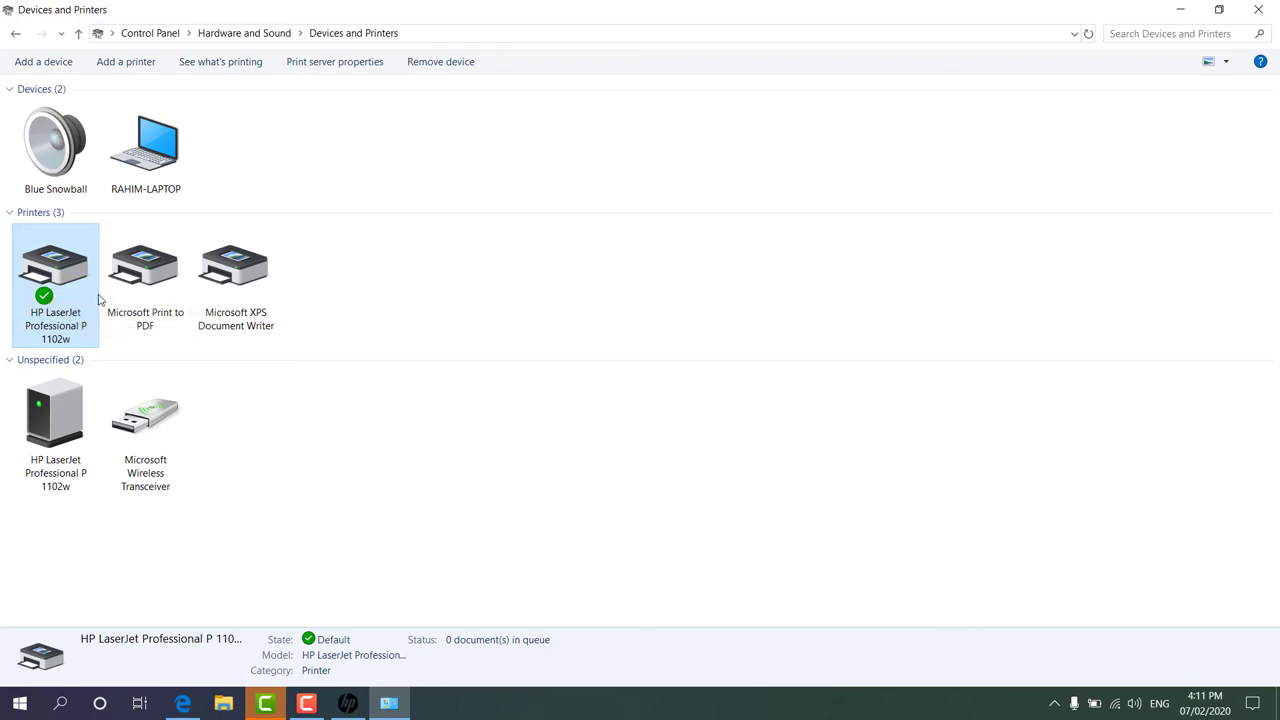
right_click(67, 299)
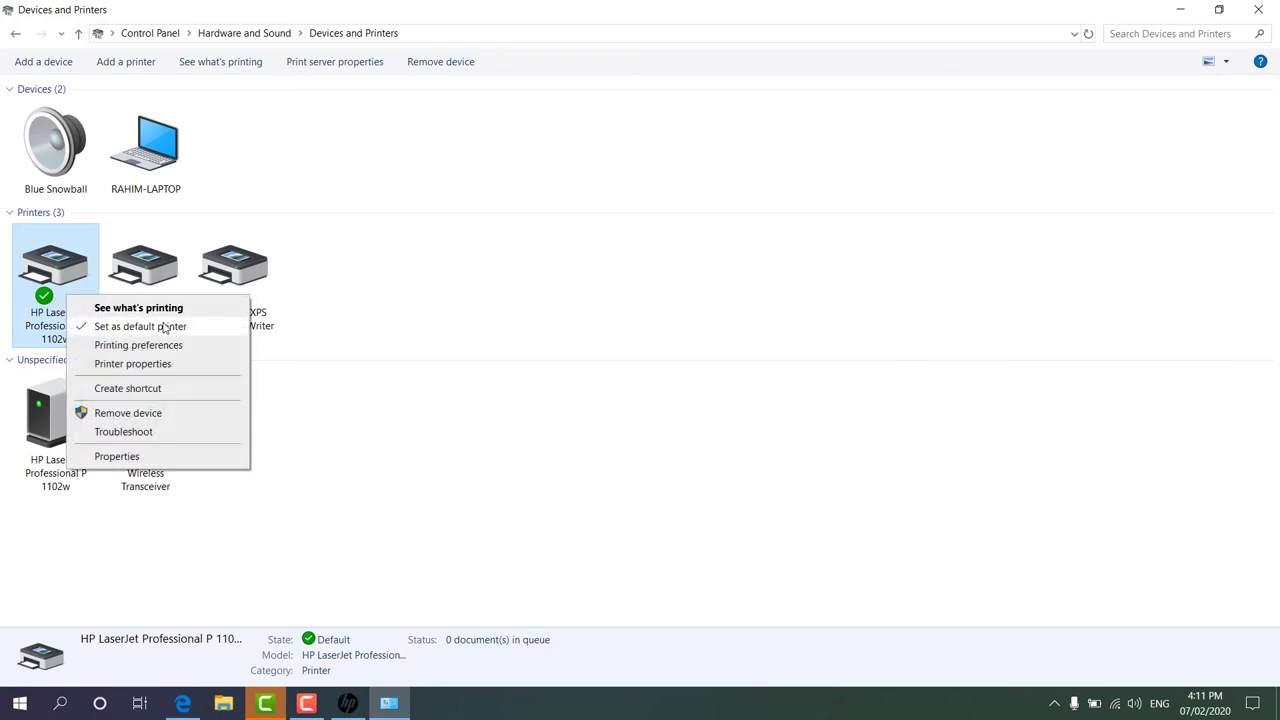
left_click(165, 546)
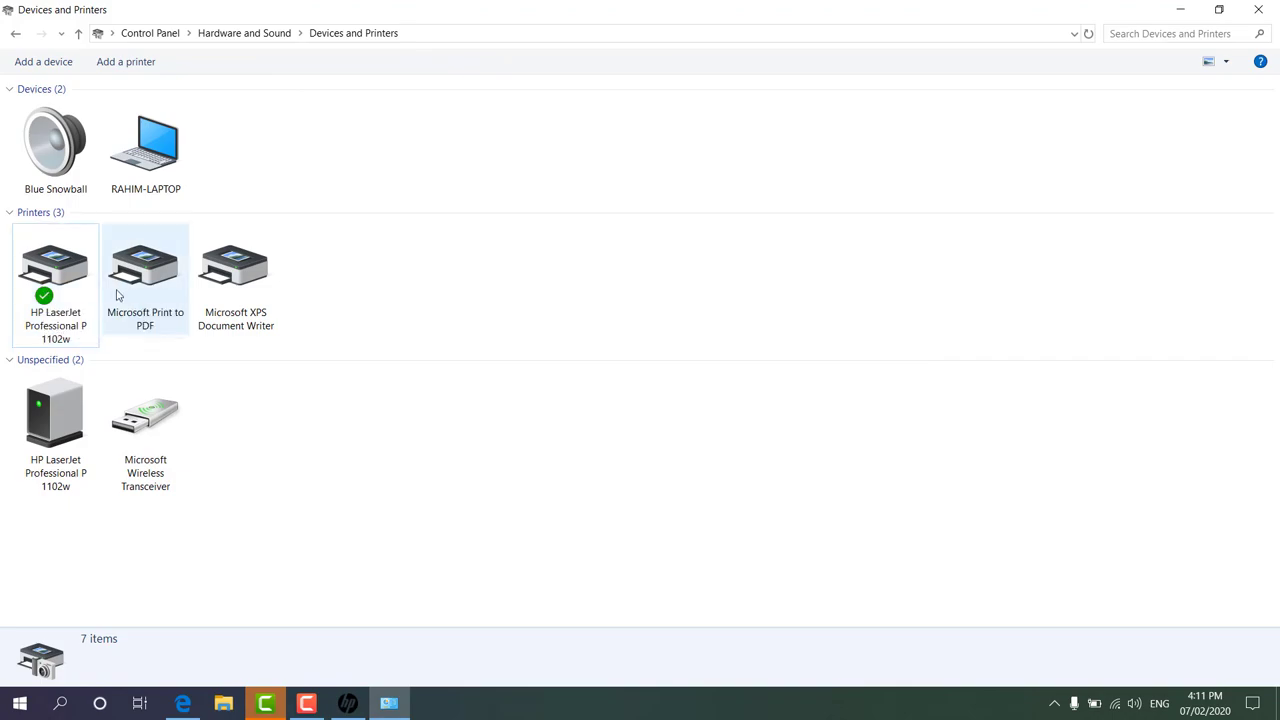
- Close Devices and Printers, switch to Word and create a blank document
left_click(1258, 9)
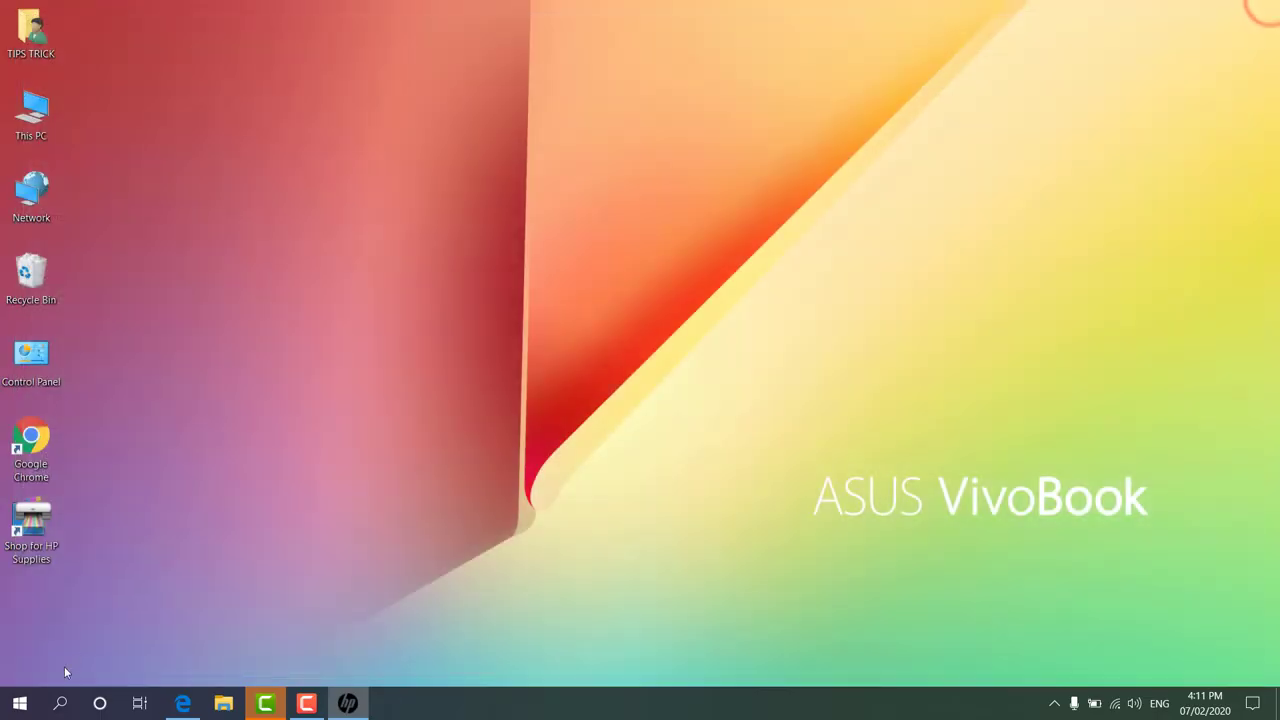
left_click(55, 704)
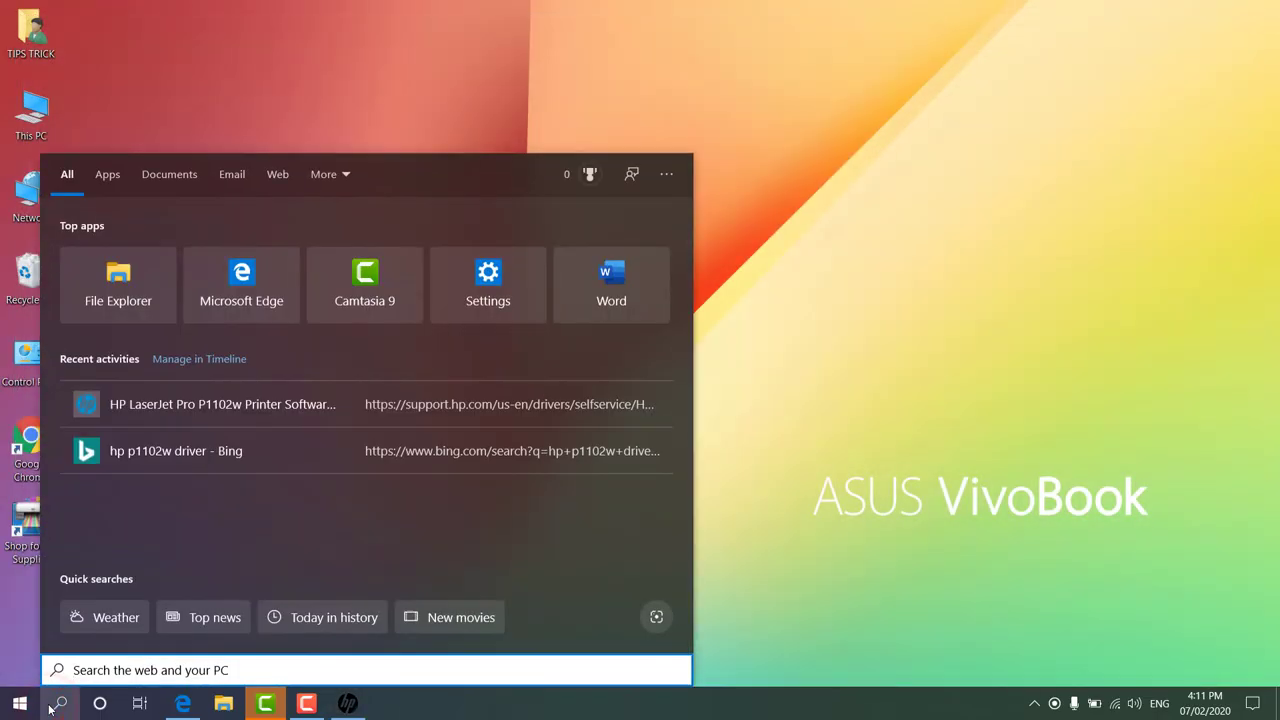
left_click(585, 293)
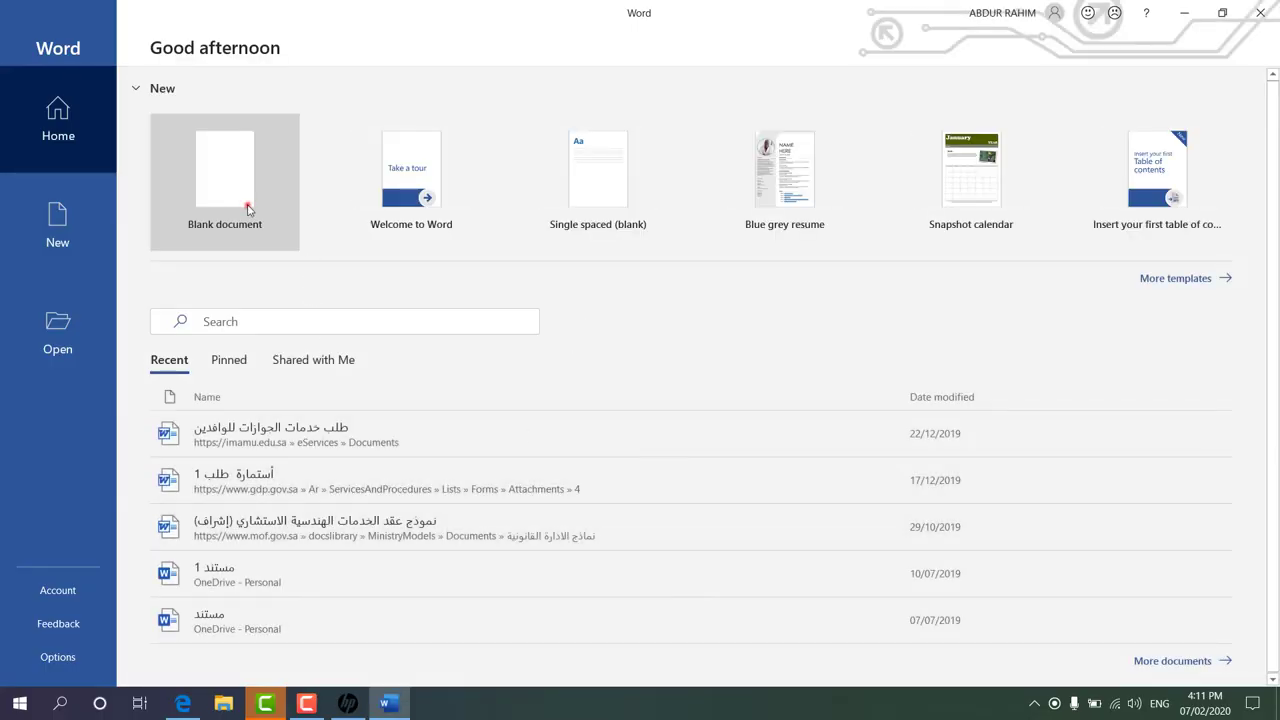
left_click(248, 207)
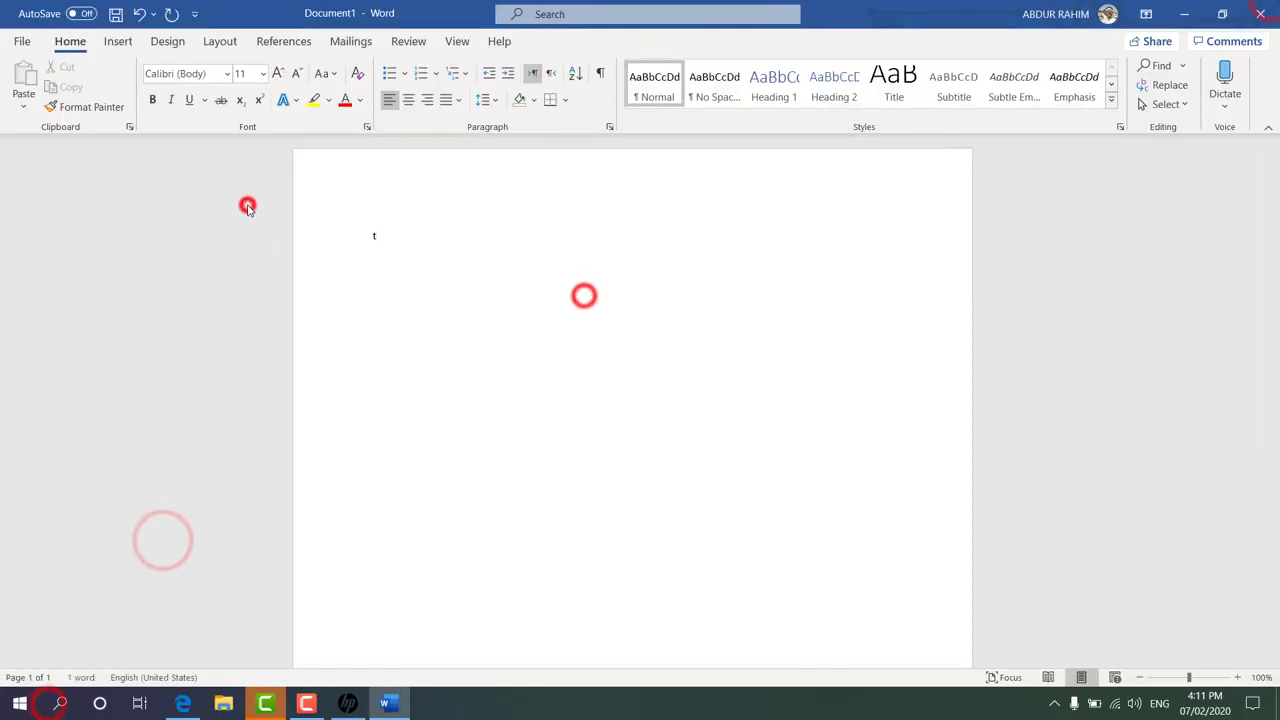
- Write "TIPS AND TRICK" in the document and set its font size to 72
type("TIPS AND TRICK")
key("shift+Home")
key("ctrl+shift+p")
key("alt+Down")
left_click(248, 395)
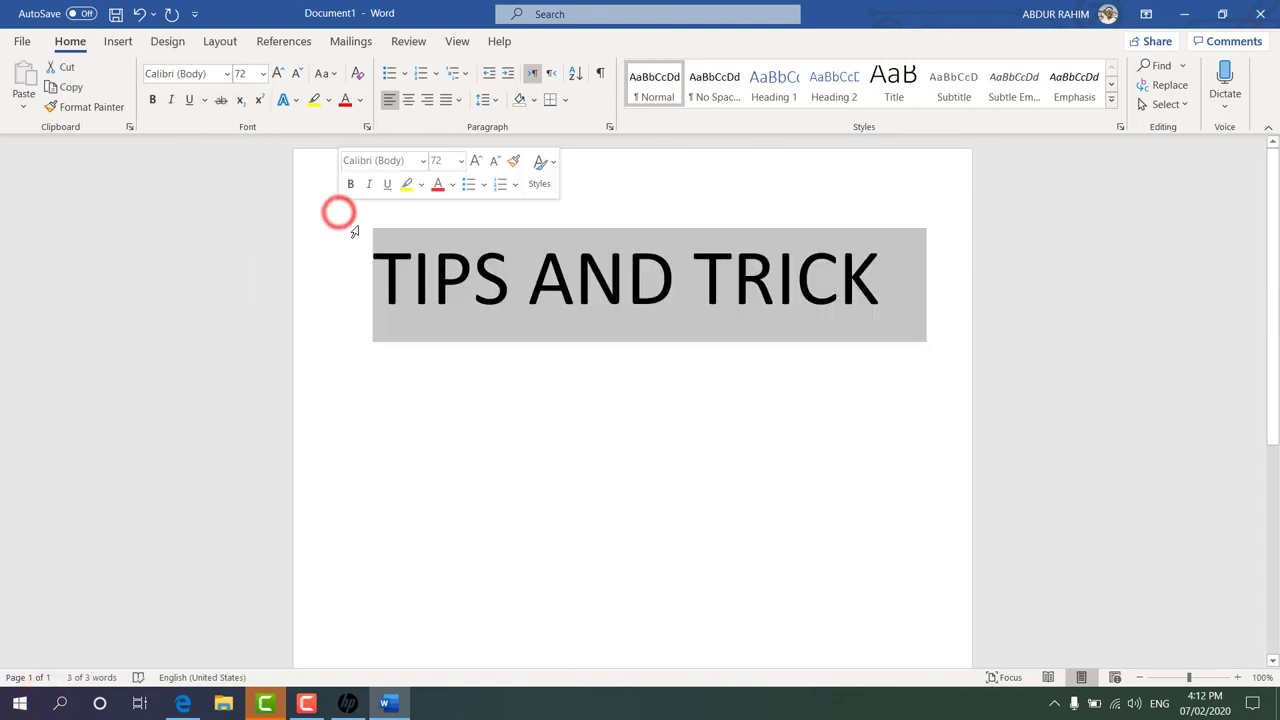
- Print one copy of the document on the HP LaserJet Professional P 1102w, checking the list of available printers first
left_click(24, 41)
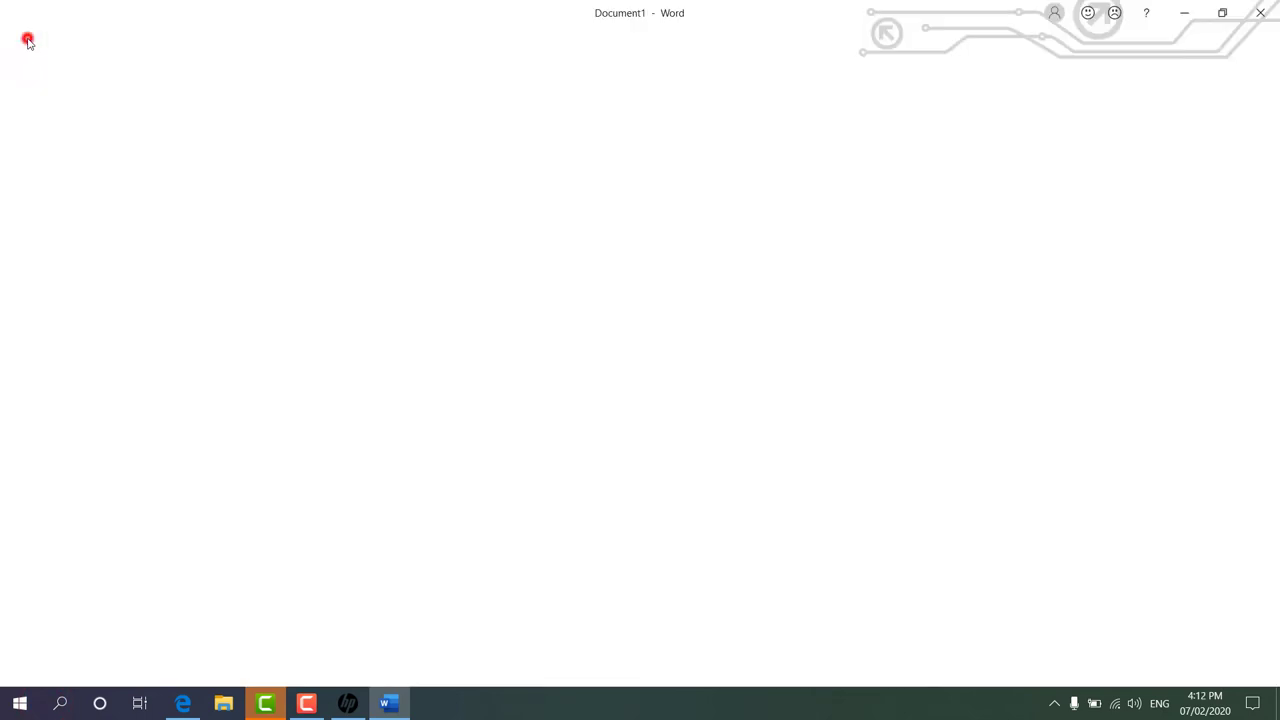
left_click(58, 292)
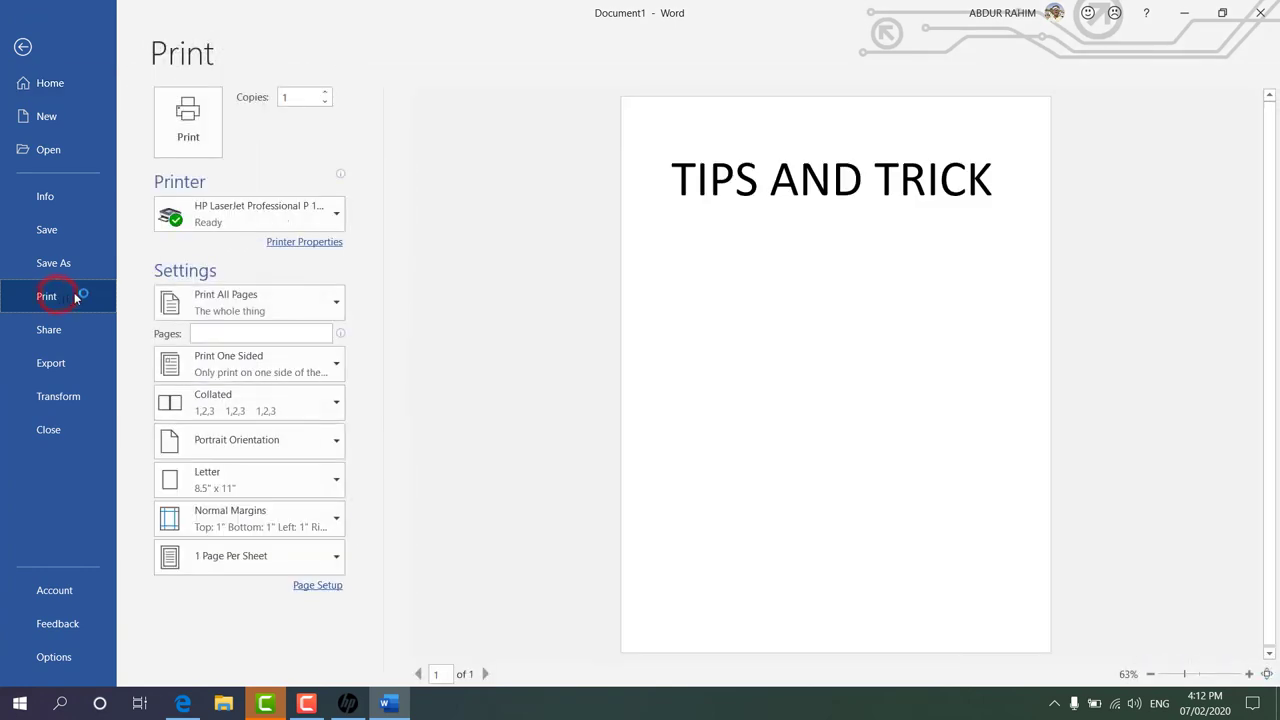
left_click(312, 213)
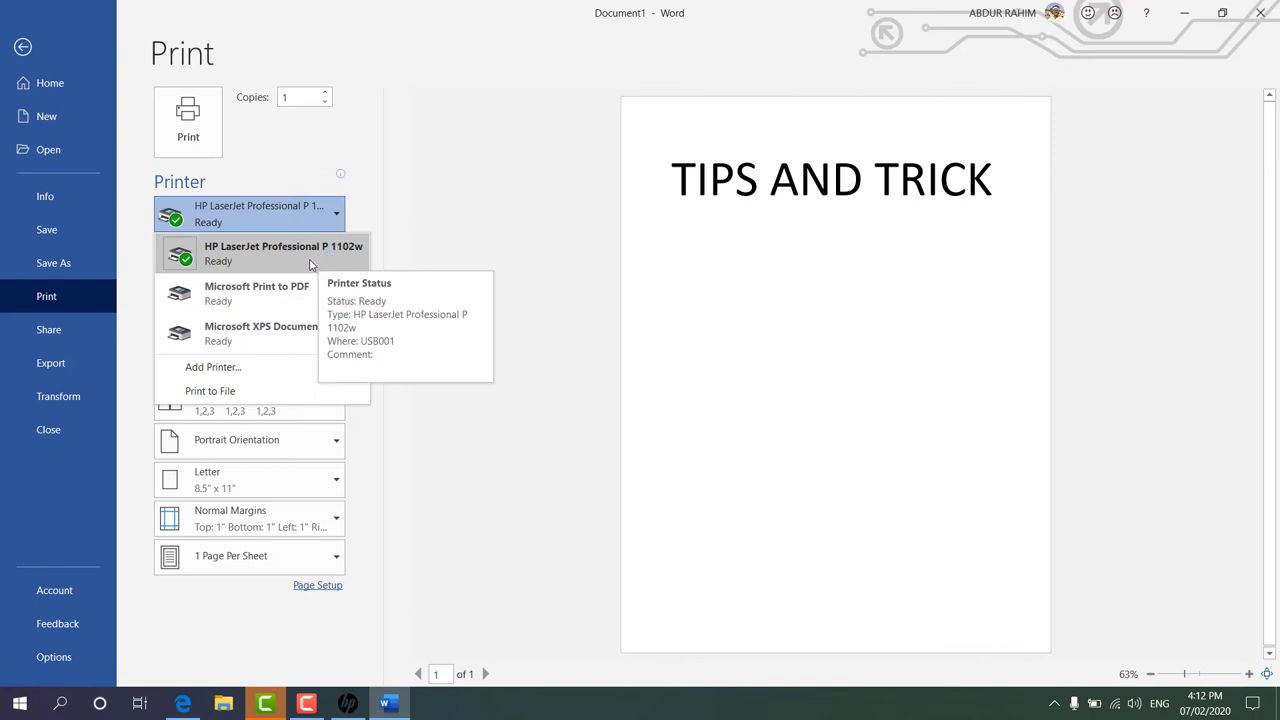
left_click(333, 214)
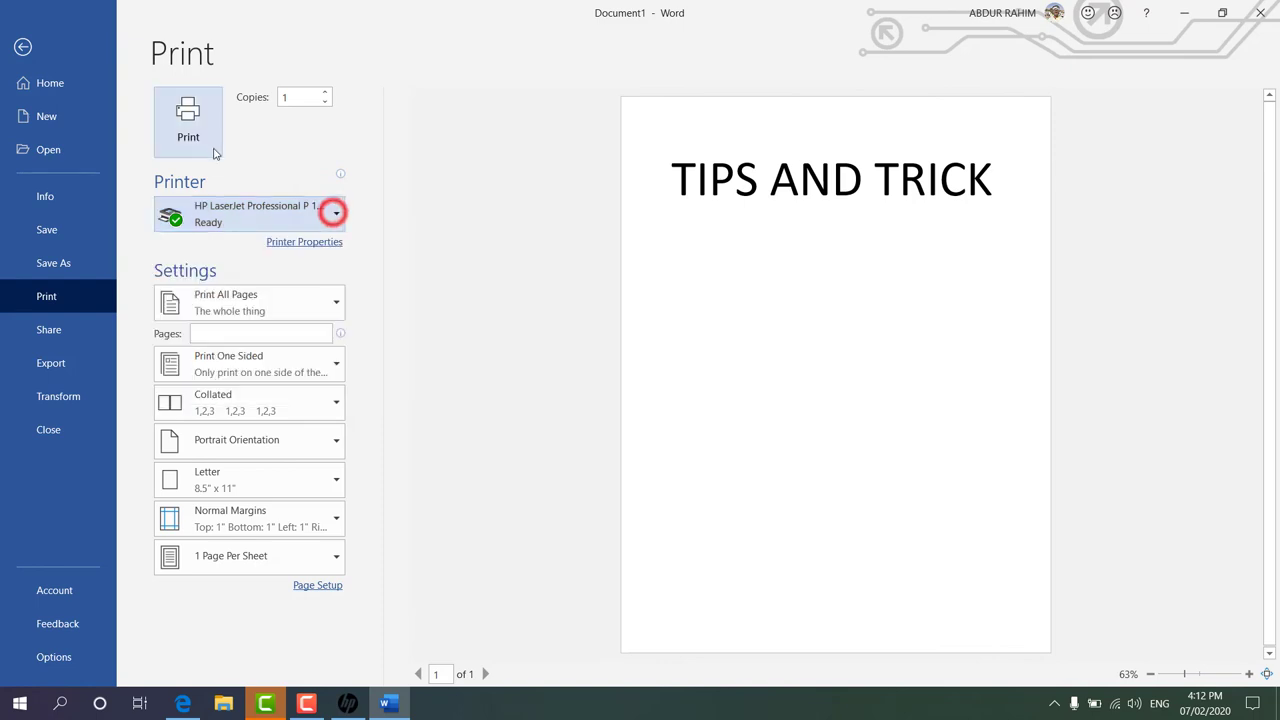
left_click(204, 144)
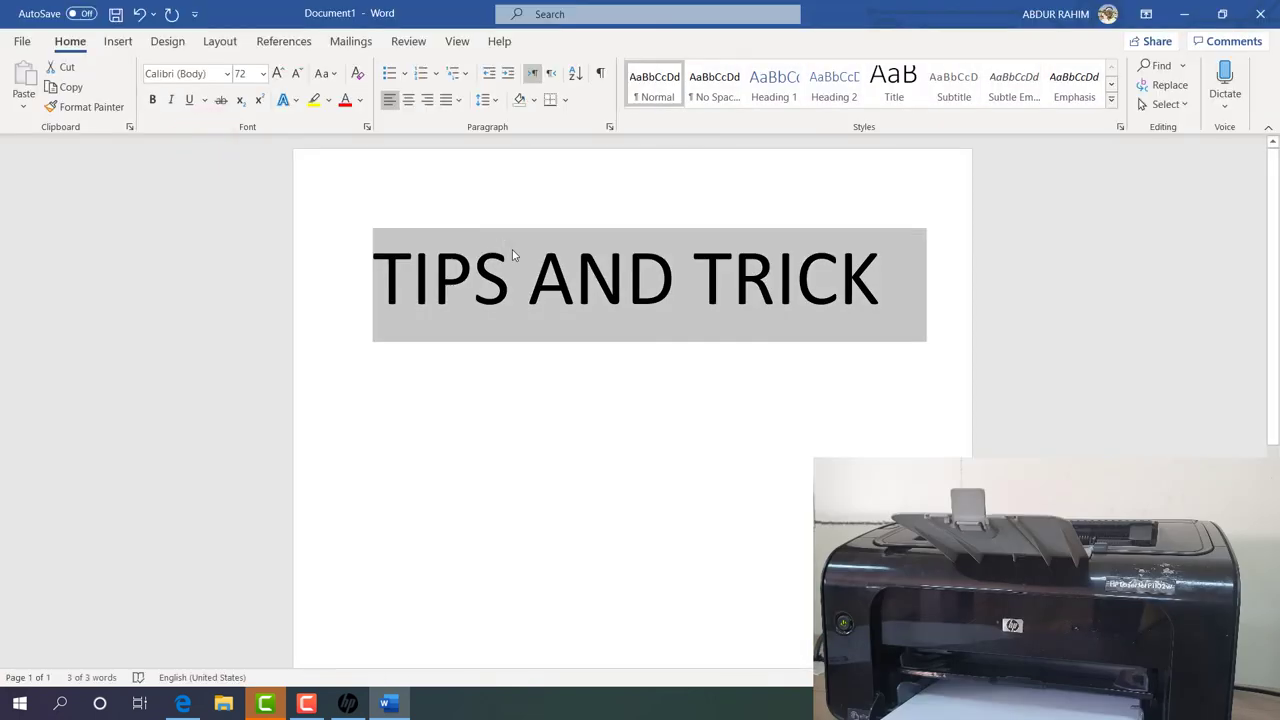